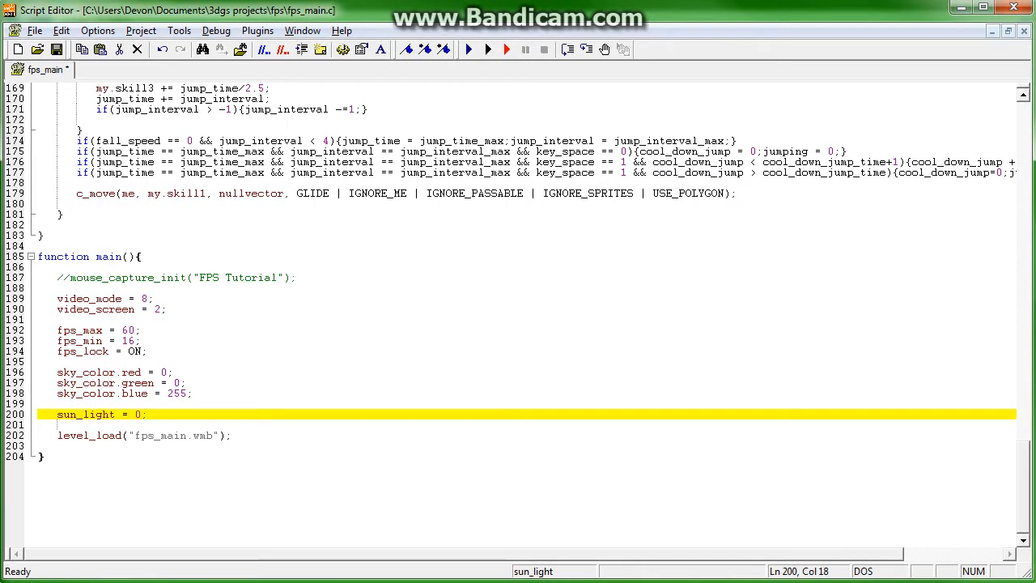
Step: Switch from the fps_main.c script to the fps_main.wmp level in WED
scroll(518, 307, "up", 2)
scroll(518, 308, "down", 3)
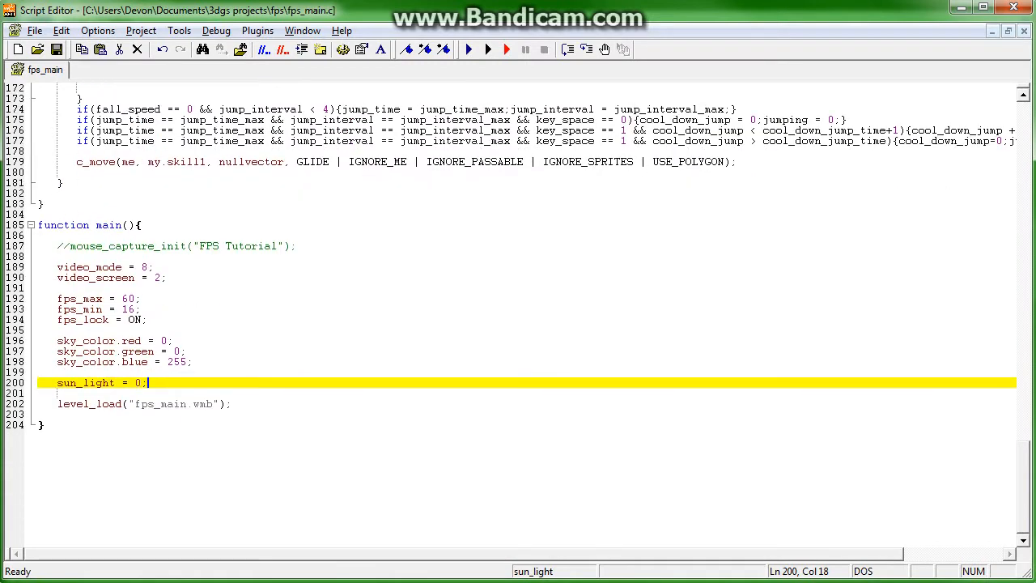
key("alt+Tab")
key("alt+Tab")
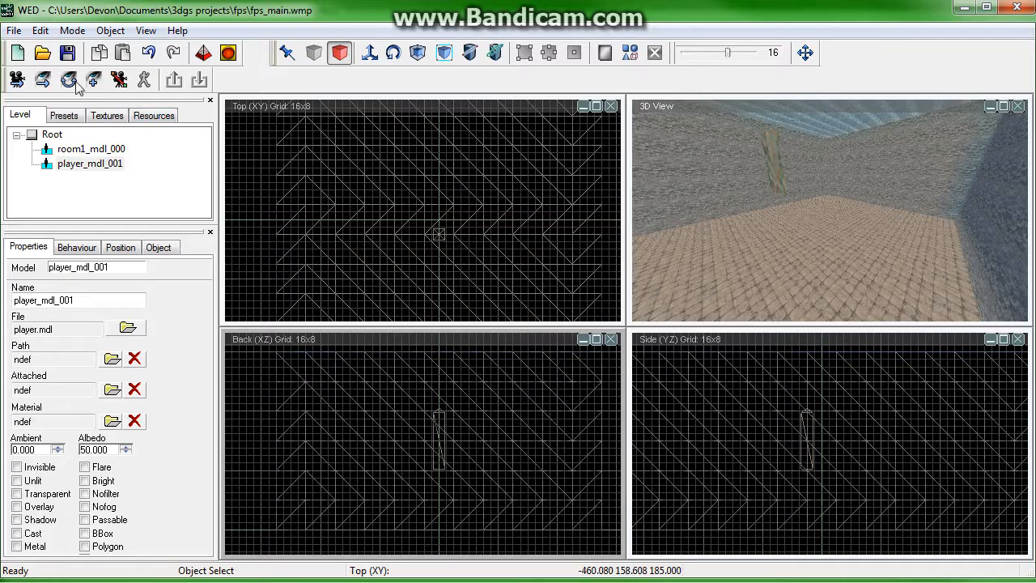
Step: Set the sun colour in the map properties to 5 for red, green and blue
left_click(14, 30)
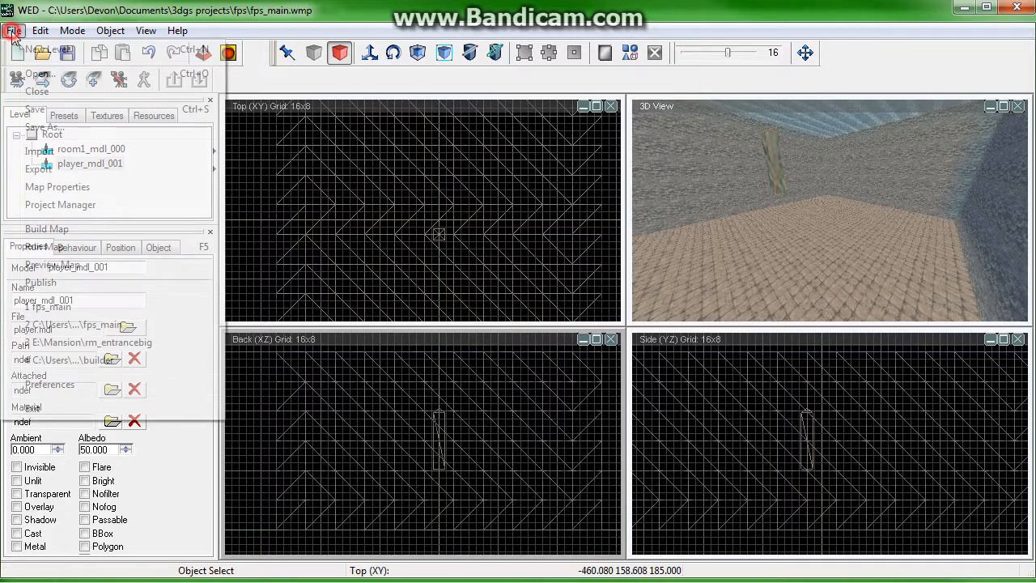
left_click(48, 188)
left_click(480, 227)
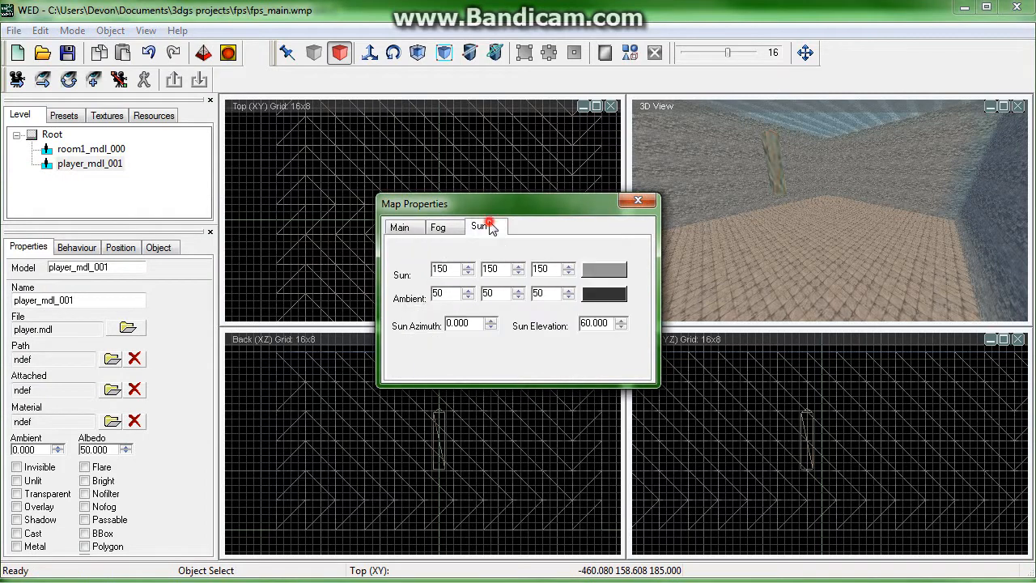
double_click(441, 269)
type("5")
double_click(493, 271)
type("5")
double_click(547, 270)
type("5")
Step: Set all three ambient colour values of the map to 5 and close the map properties
double_click(550, 294)
type("5")
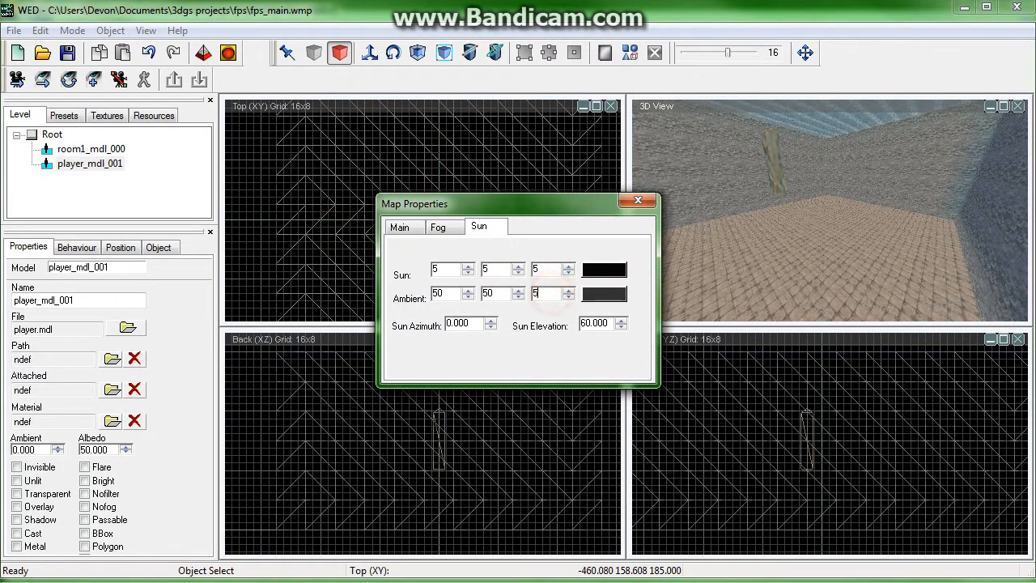
double_click(445, 294)
type("5")
double_click(494, 293)
type("5")
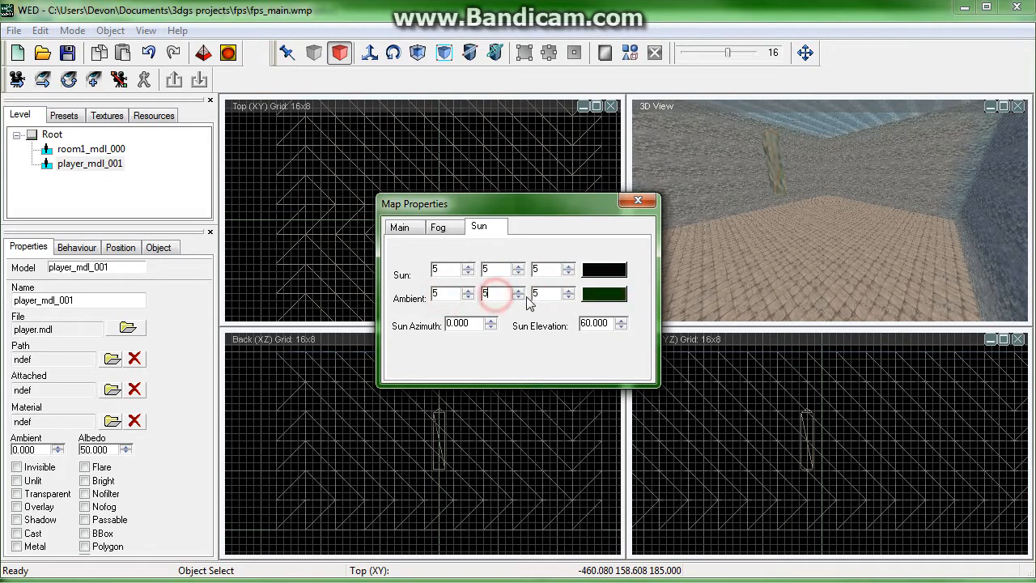
left_click(544, 294)
left_click(545, 270)
left_click(638, 200)
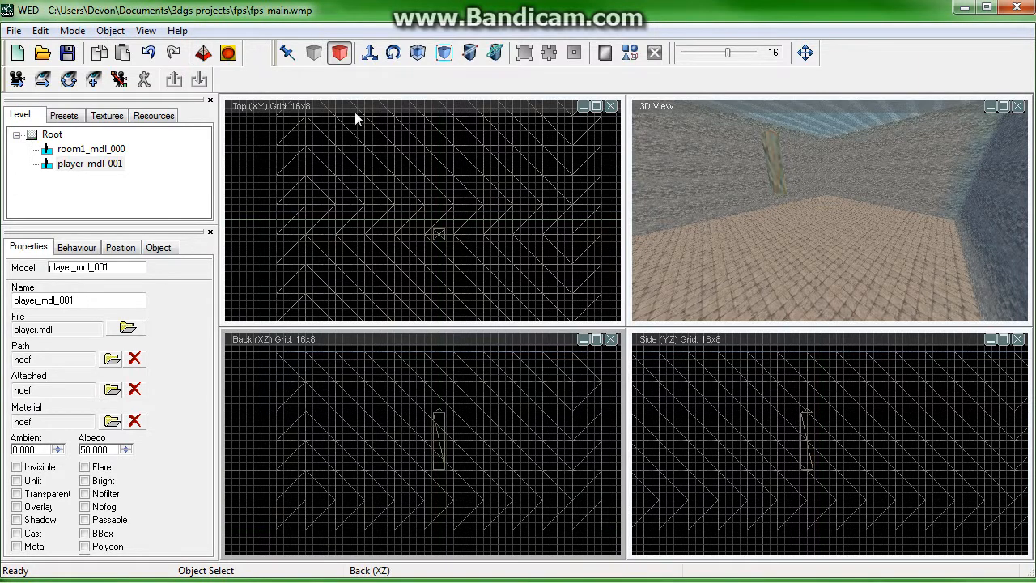
Step: Run the level to check how dark it is with the reduced sunlight, and close the engine window
left_click(369, 52)
mouse_move(439, 440)
left_mouse_down()
mouse_move(447, 451)
mouse_move(452, 441)
left_mouse_up()
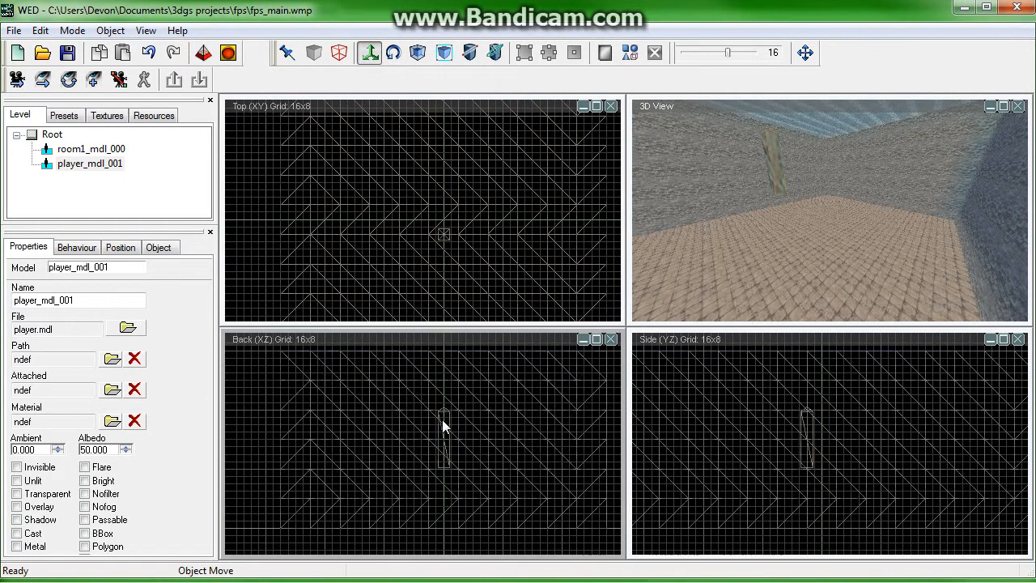
left_click(230, 53)
key("Return")
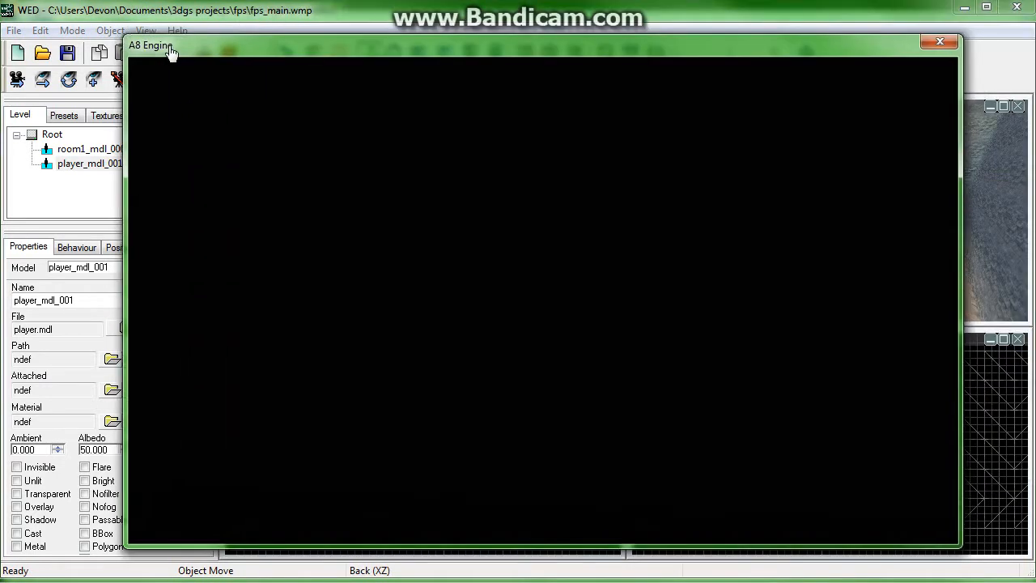
left_click(939, 40)
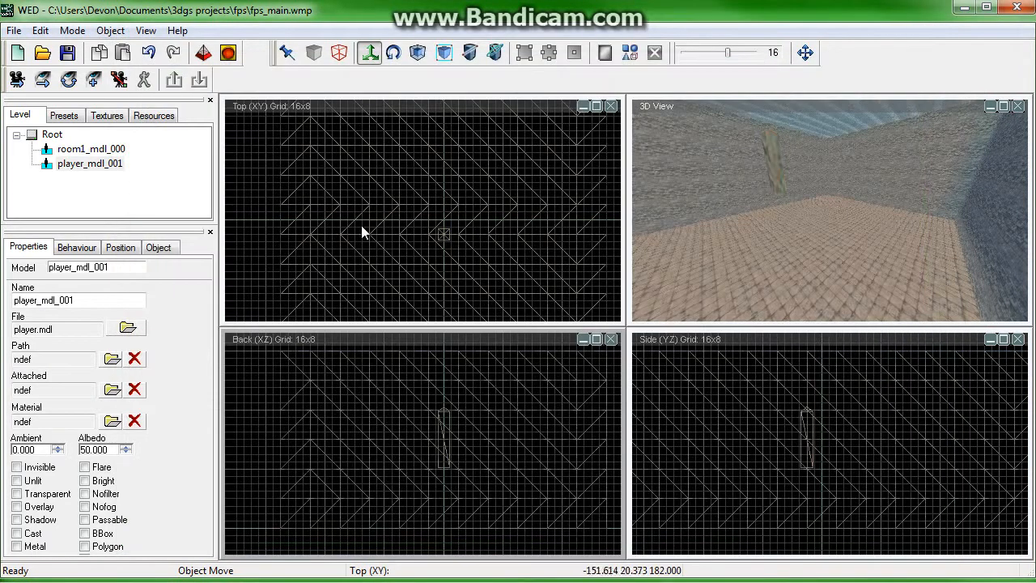
Step: Add a light to the level and raise it above the player model to a height of 320
right_click(445, 237)
mouse_move(471, 244)
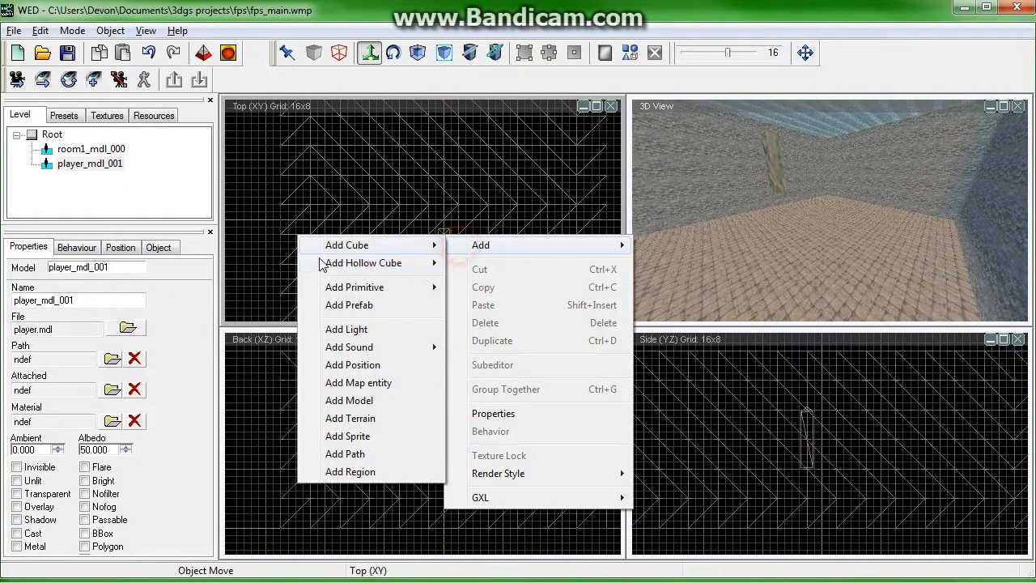
left_click(335, 327)
left_click_drag(449, 458, 449, 389)
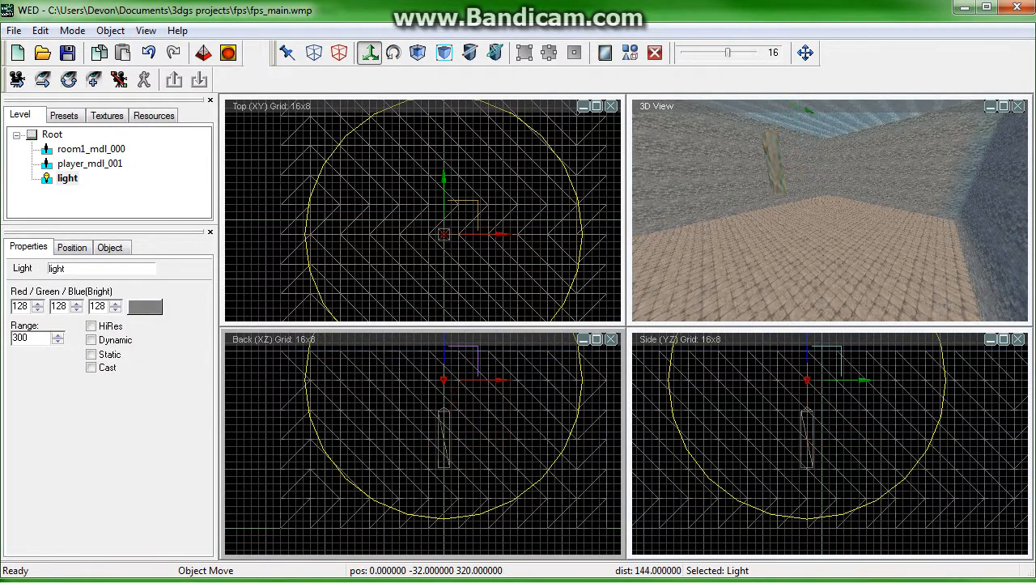
Step: Make the new light dynamic and set its range to 100
left_click(92, 340)
double_click(24, 337)
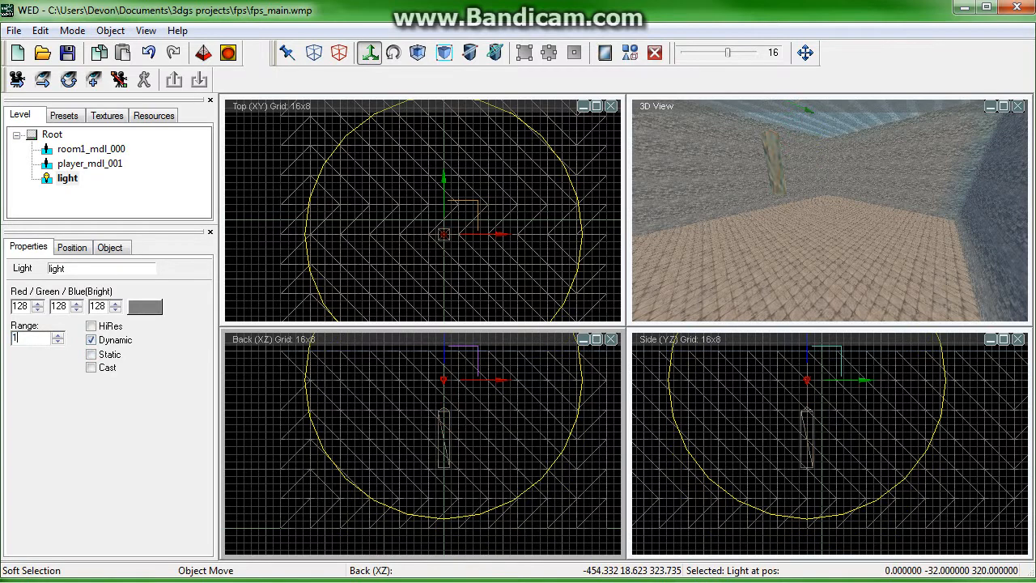
type("100")
key("Return")
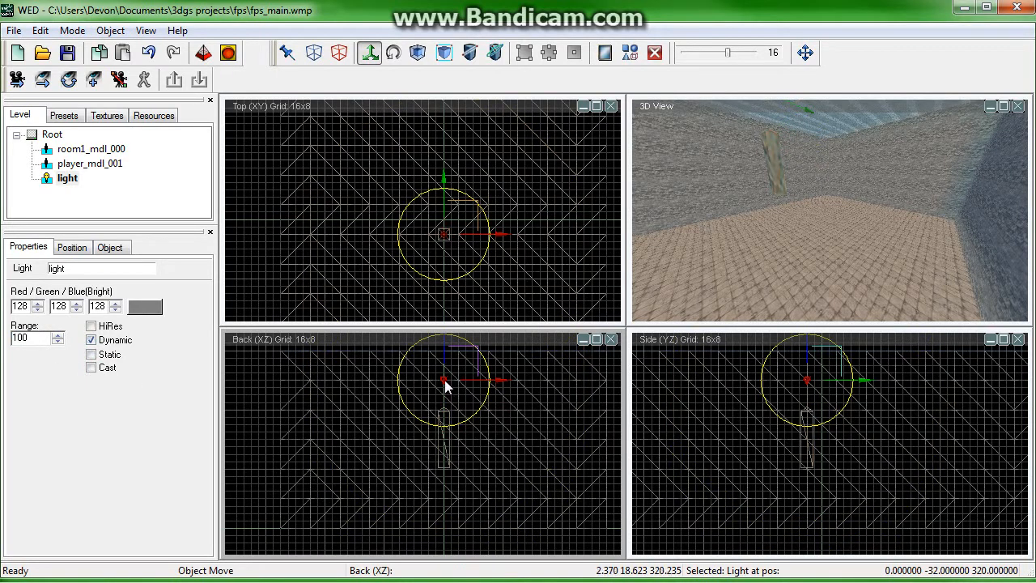
Step: Duplicate the light, place the copy at height 192 on the player model, and set the copy's range to 400
left_click_drag(447, 387, 443, 439)
key("ctrl+c")
key("ctrl+v")
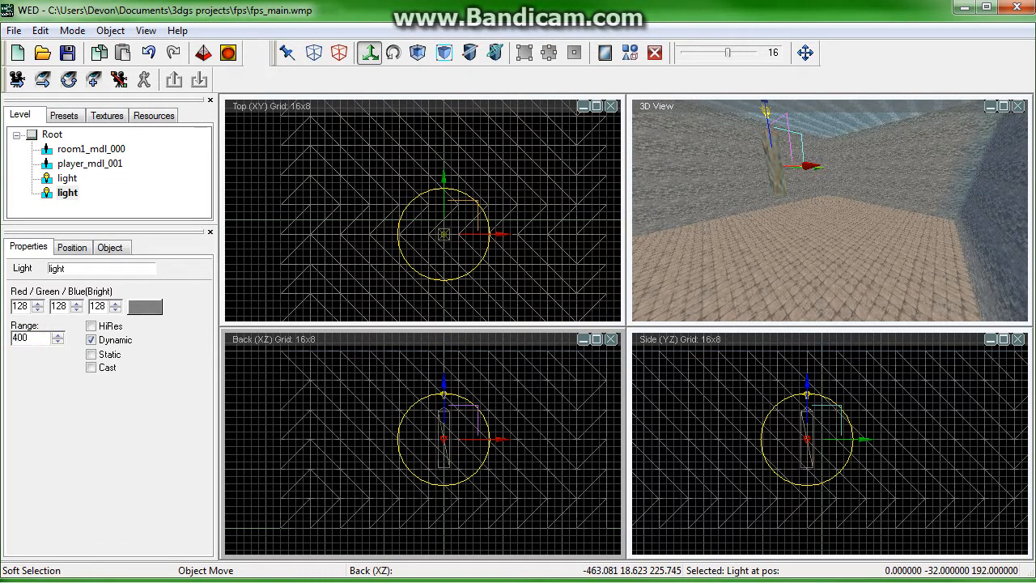
key("Return")
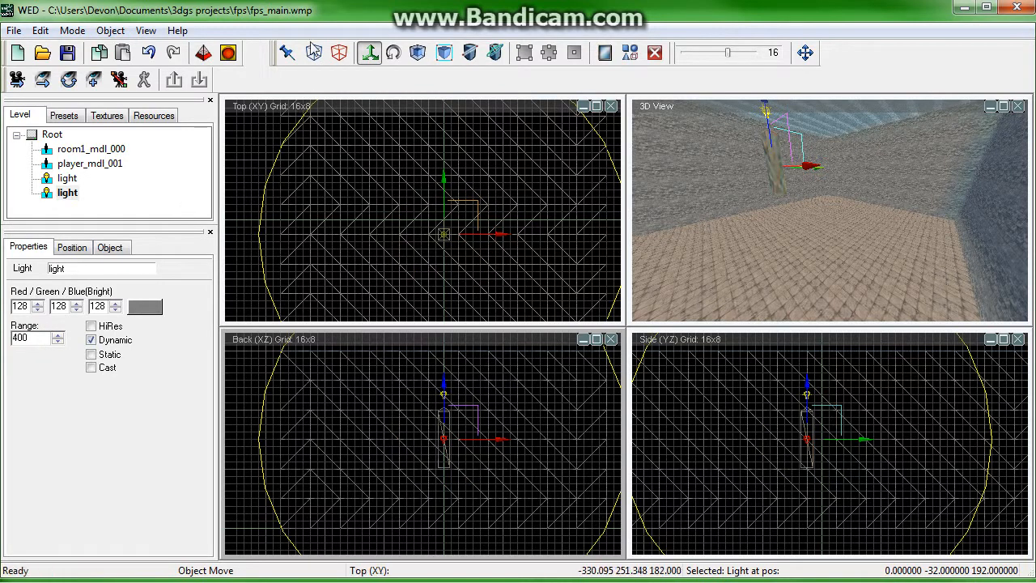
Step: Build the level and run it to check the lighting on the ceiling and walls, and exit the game
left_click(201, 54)
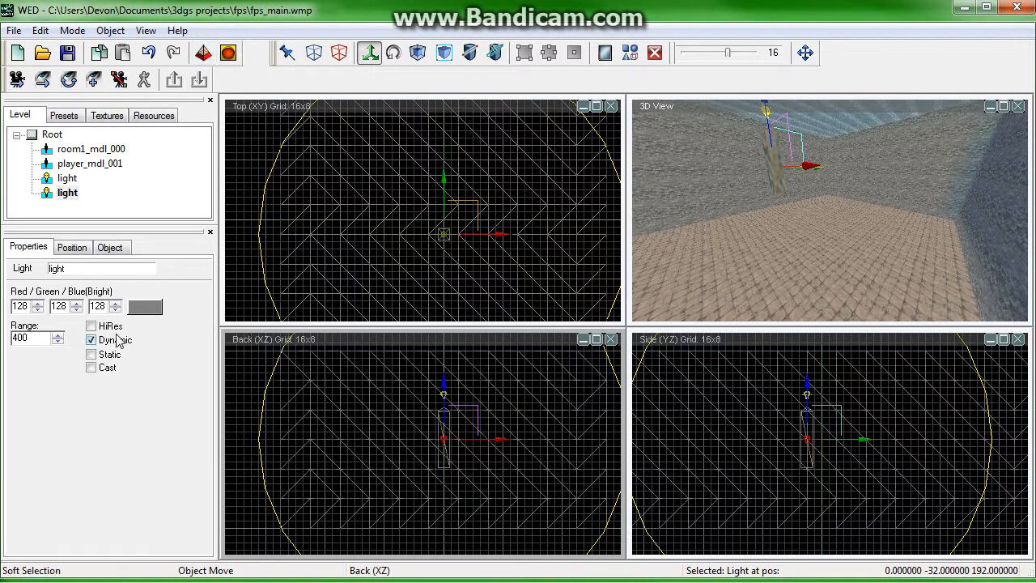
left_click(235, 54)
key("Return")
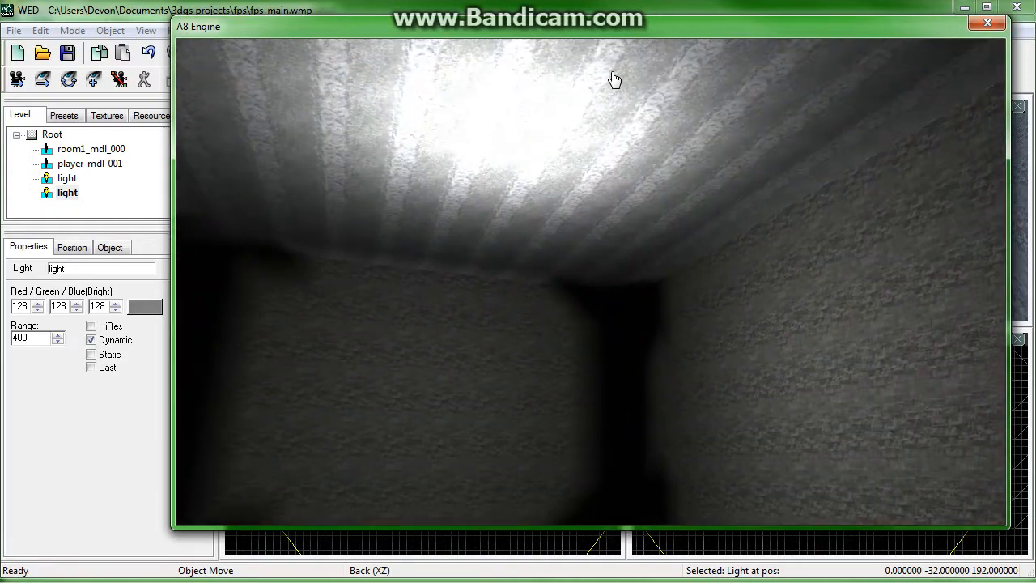
key("Escape")
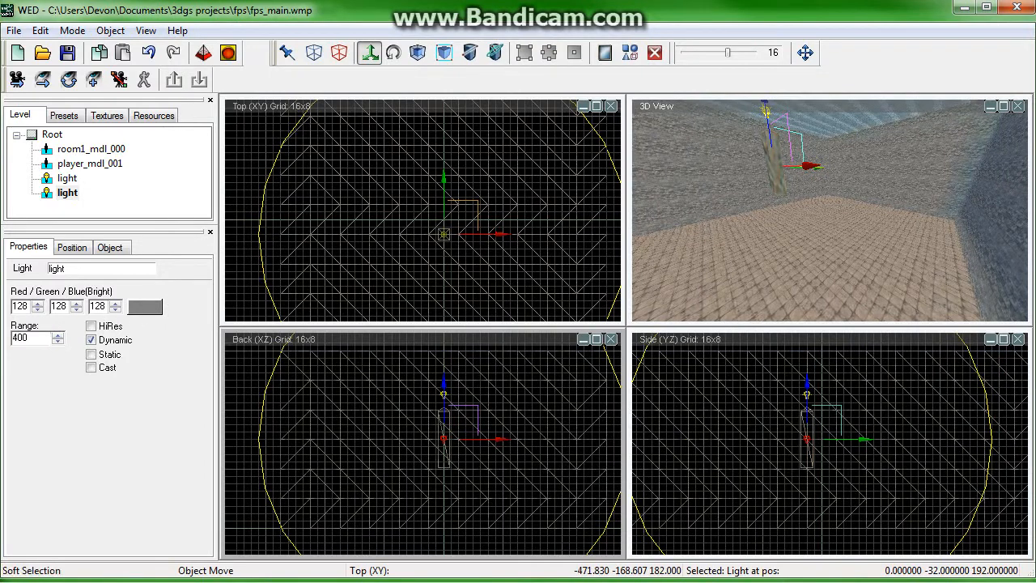
Step: Set the lower light's range to 300
double_click(31, 338)
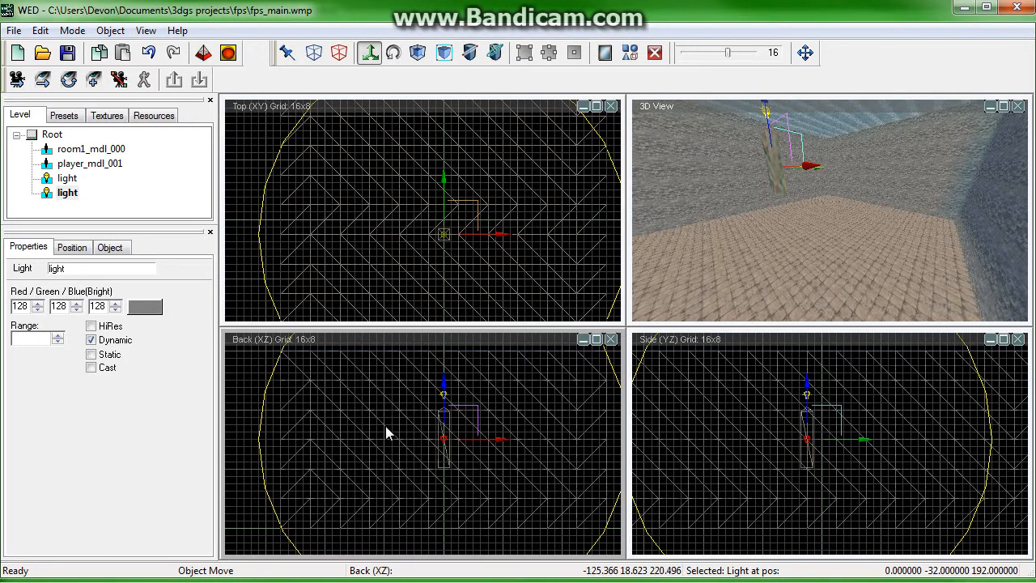
type("300")
Step: Set the upper light's range to 50 and raise the light to a height of 352
left_click(437, 396)
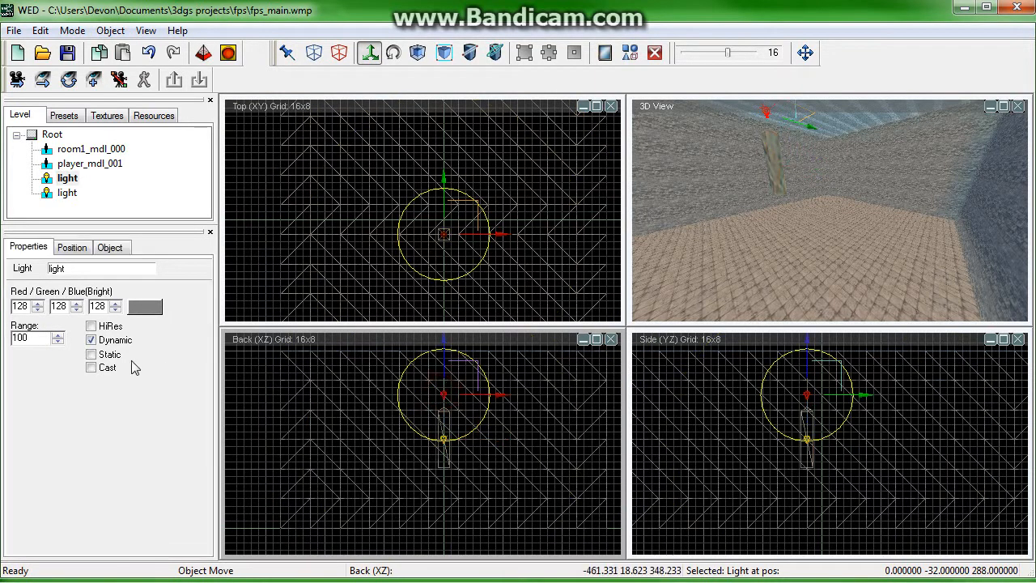
double_click(39, 339)
key("Return")
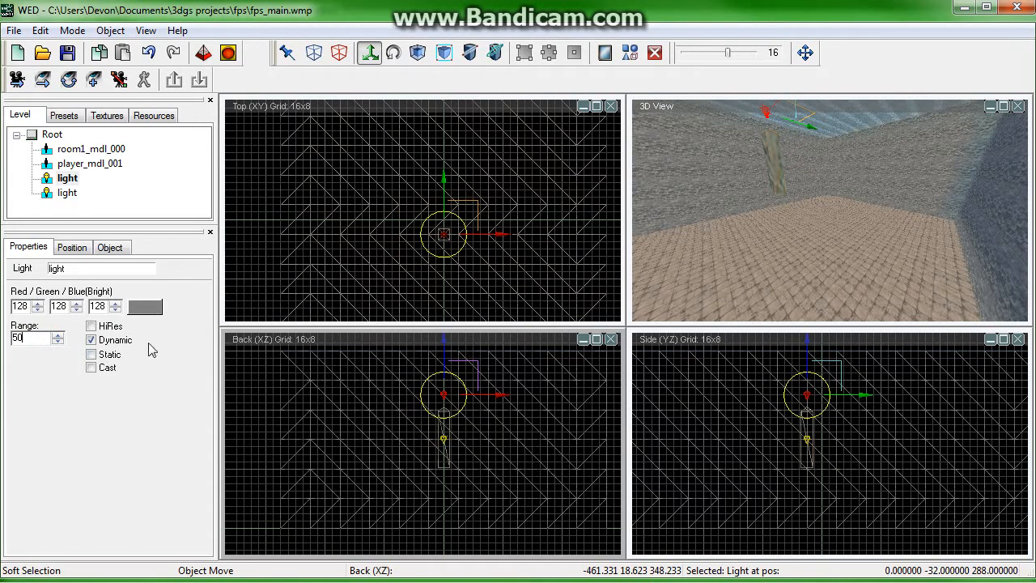
left_click_drag(445, 400, 445, 371)
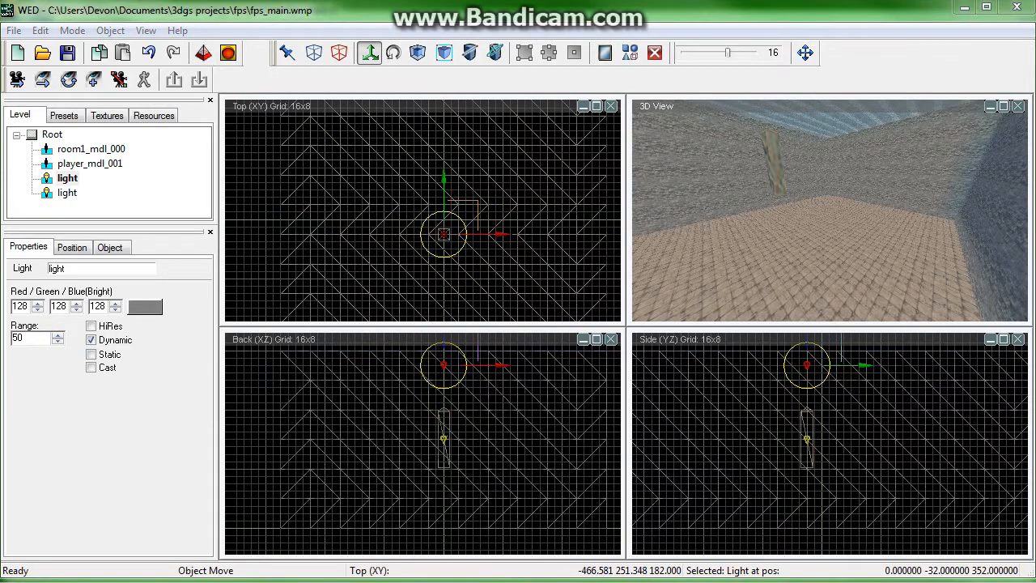
Step: Run the level to check the lighting from the two adjusted lights, and exit the game
left_click(228, 52)
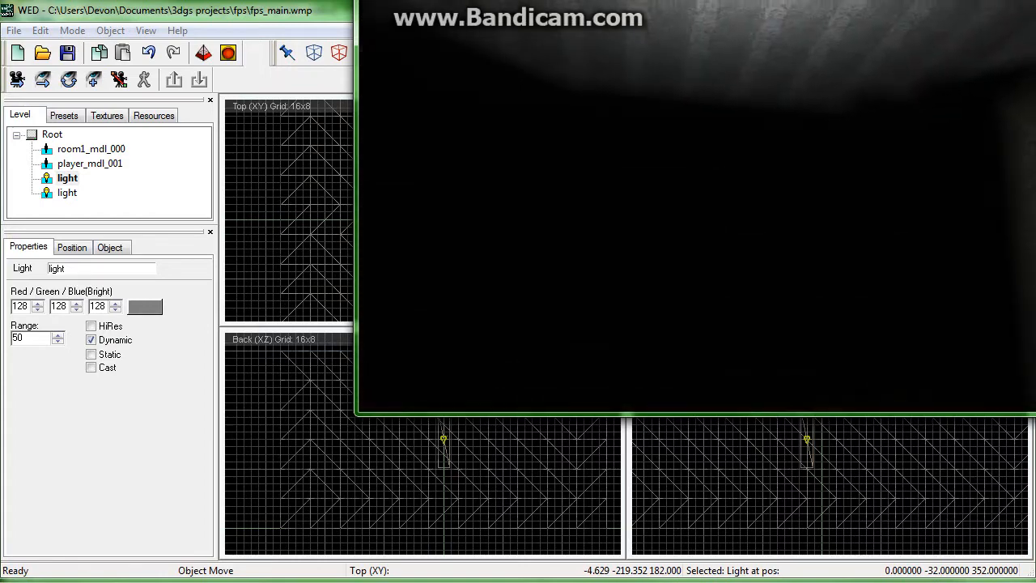
key("Escape")
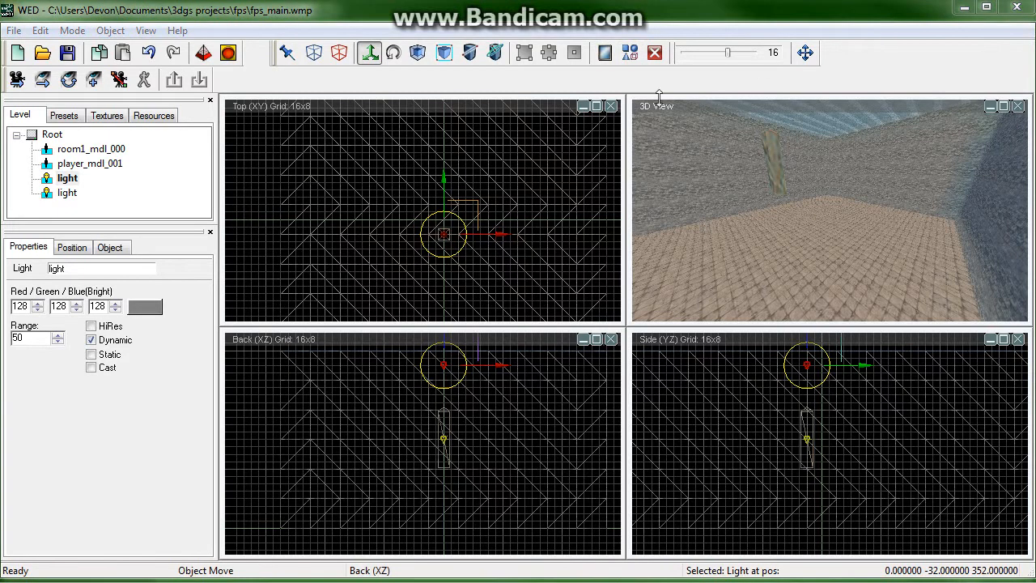
Step: Copy the lightbulb and lightfixture MDL models from the Tutorial part2 models folder
key("alt+Tab")
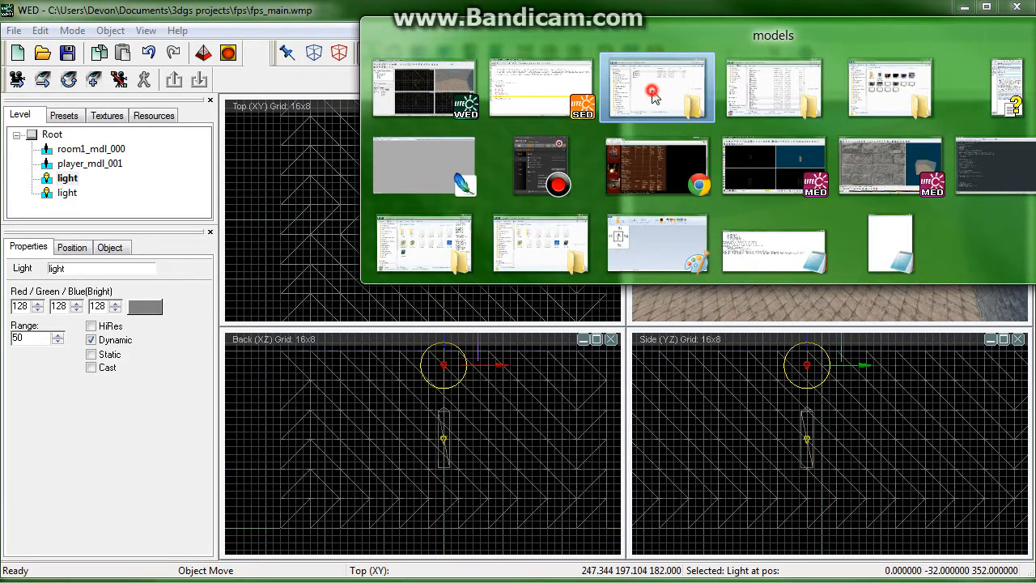
left_click(652, 87)
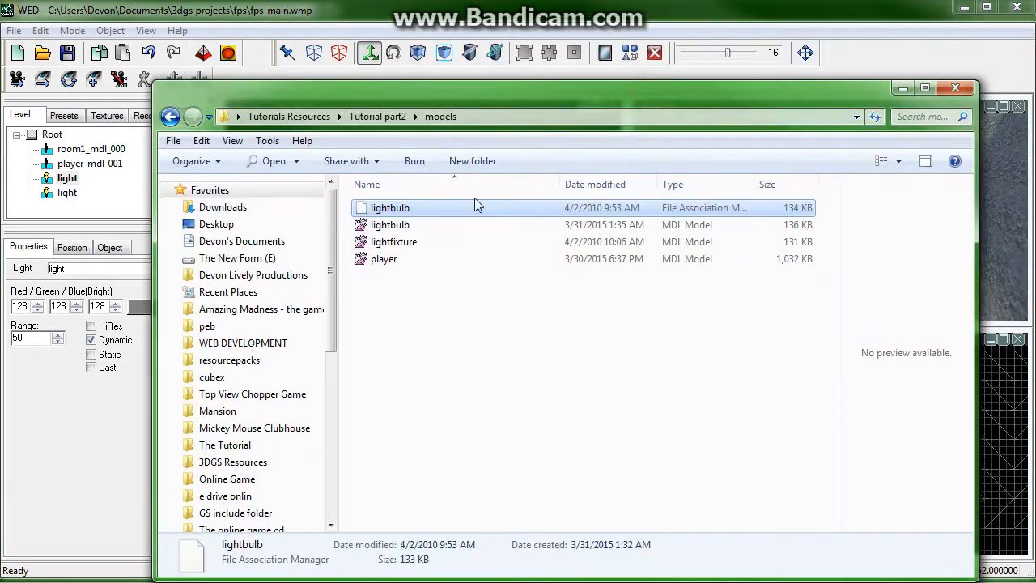
left_click(381, 225)
left_click(378, 210, "ctrl")
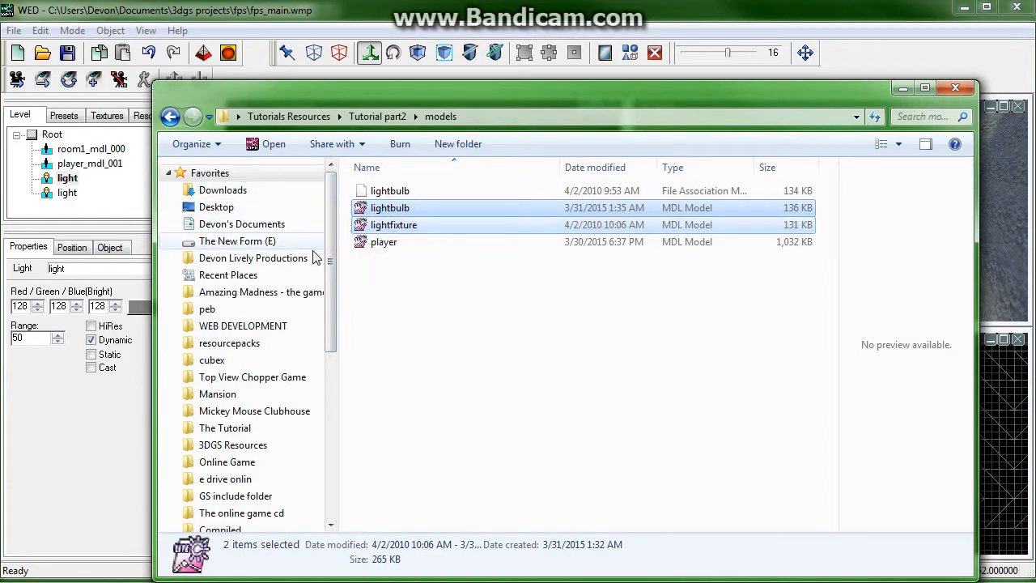
Step: Paste the two light models into the fps project's models folder and return to the WED level
left_click(90, 568)
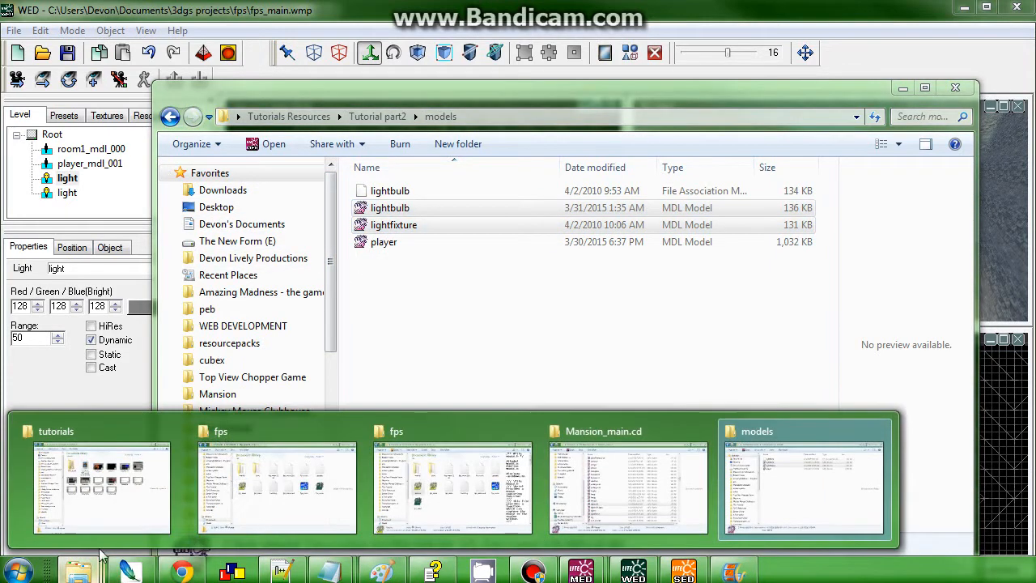
left_click(259, 490)
double_click(370, 220)
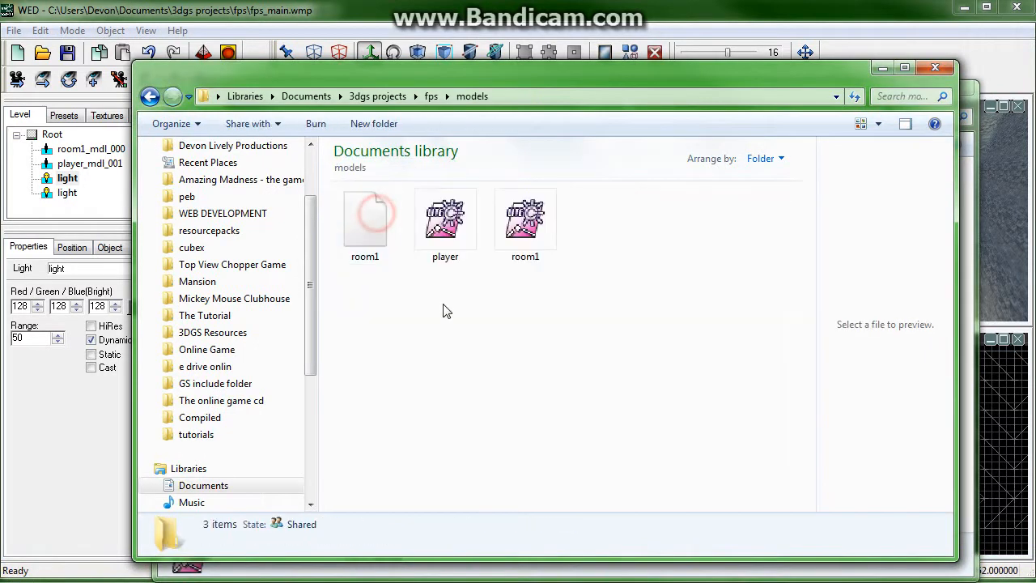
left_click(453, 324)
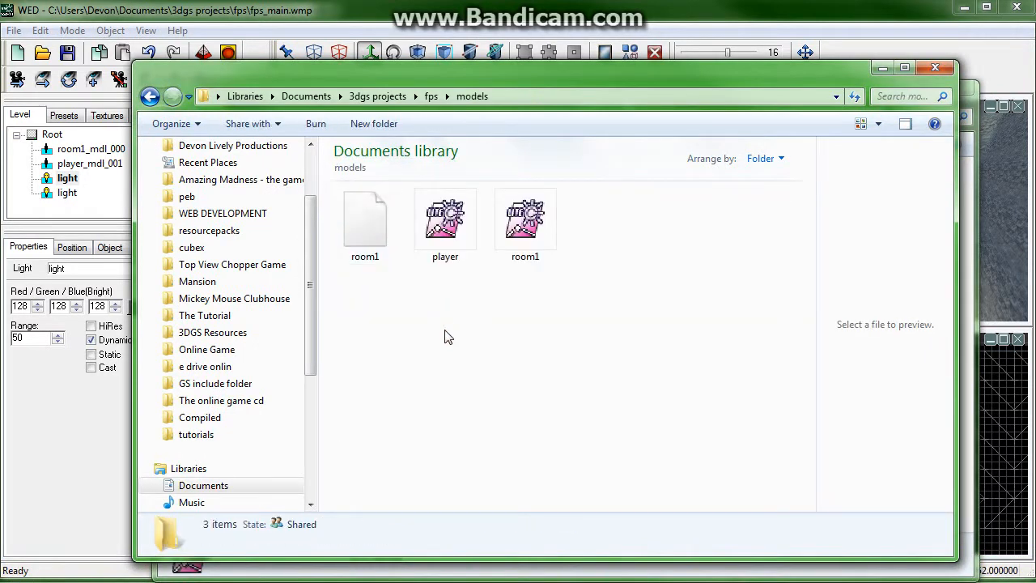
key("ctrl+v")
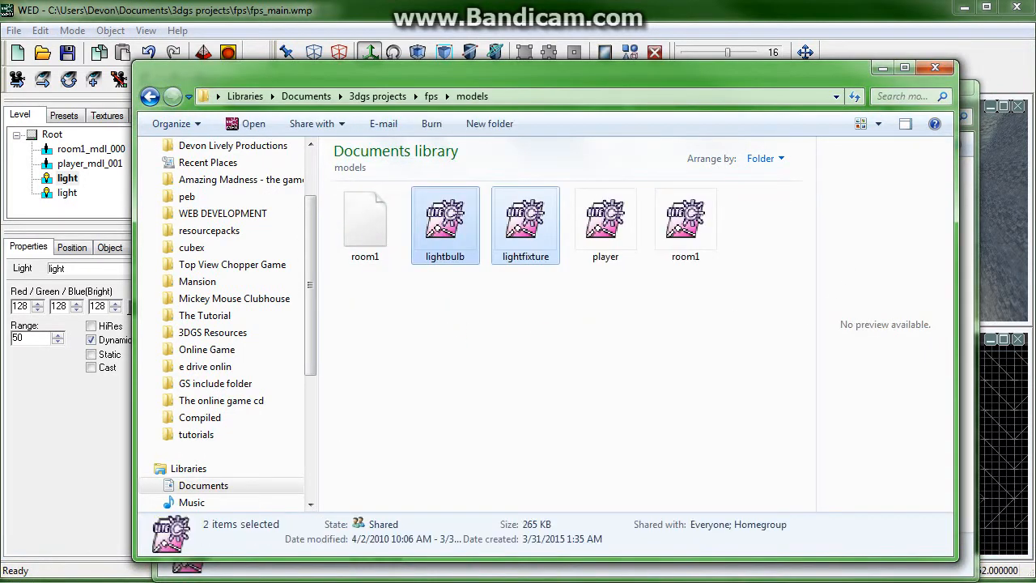
left_click(819, 16)
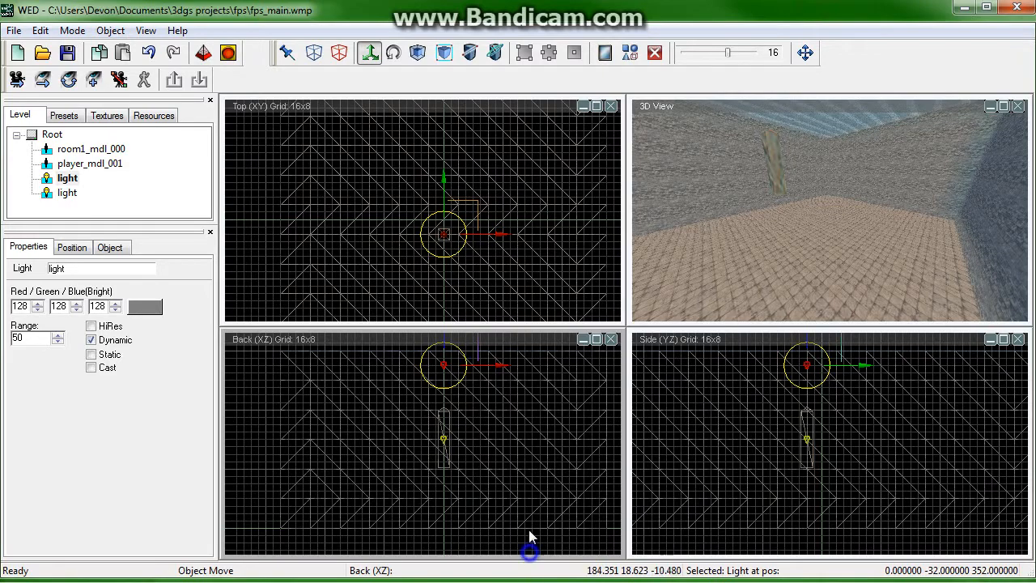
Step: Add the lightfixture.mdl model from the project's models folder above the upper light
scroll(522, 457, "up", 5)
scroll(377, 418, "up", 3)
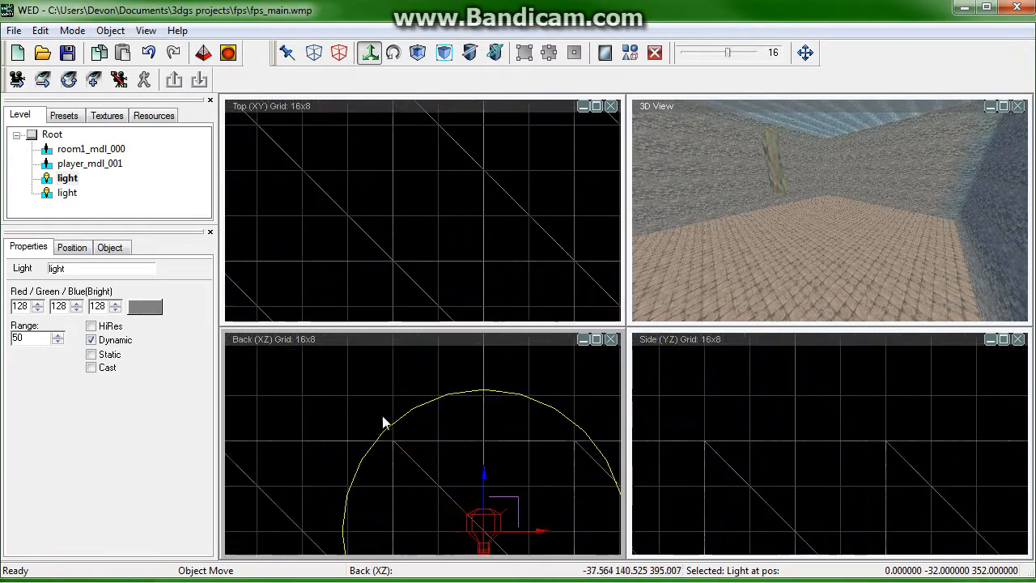
scroll(444, 202, "down", 6)
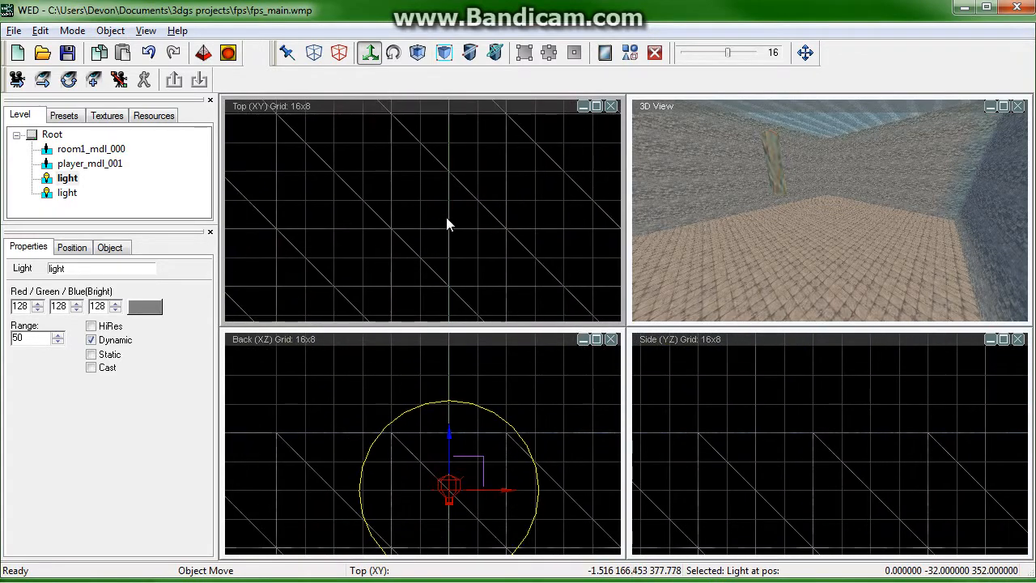
scroll(469, 240, "up", 8)
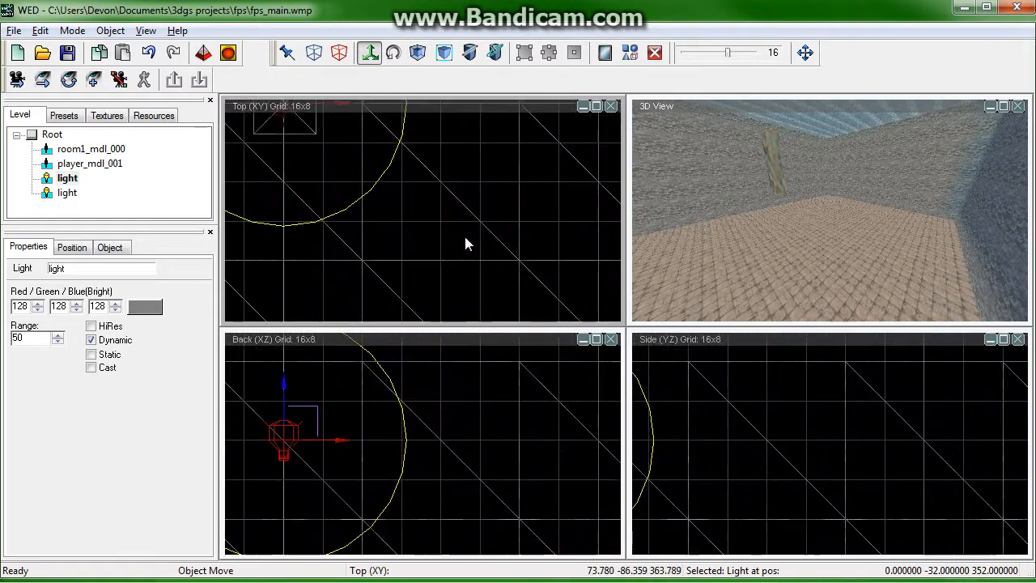
scroll(456, 423, "down", 5)
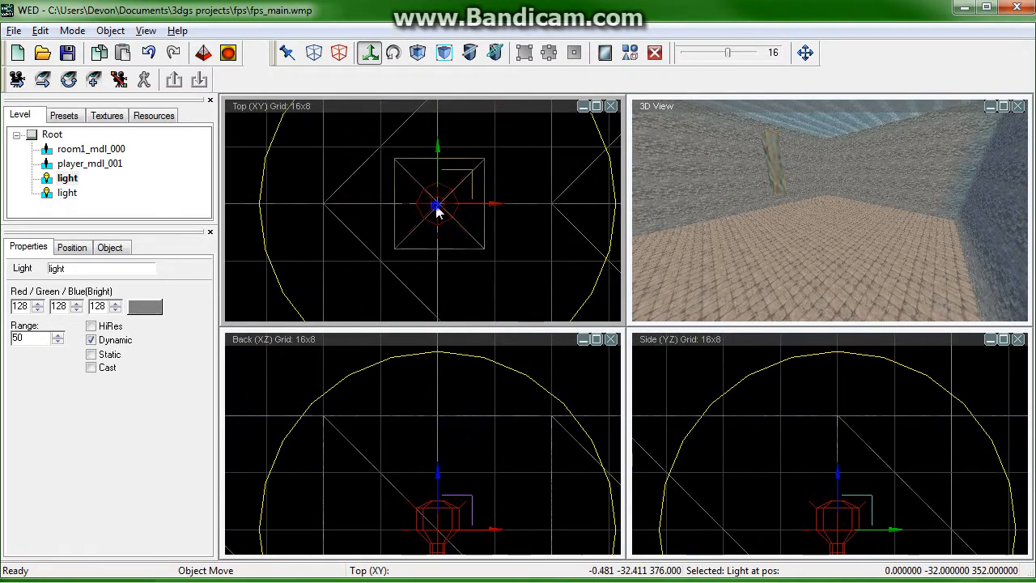
right_click(435, 208)
mouse_move(470, 215)
left_click(348, 372)
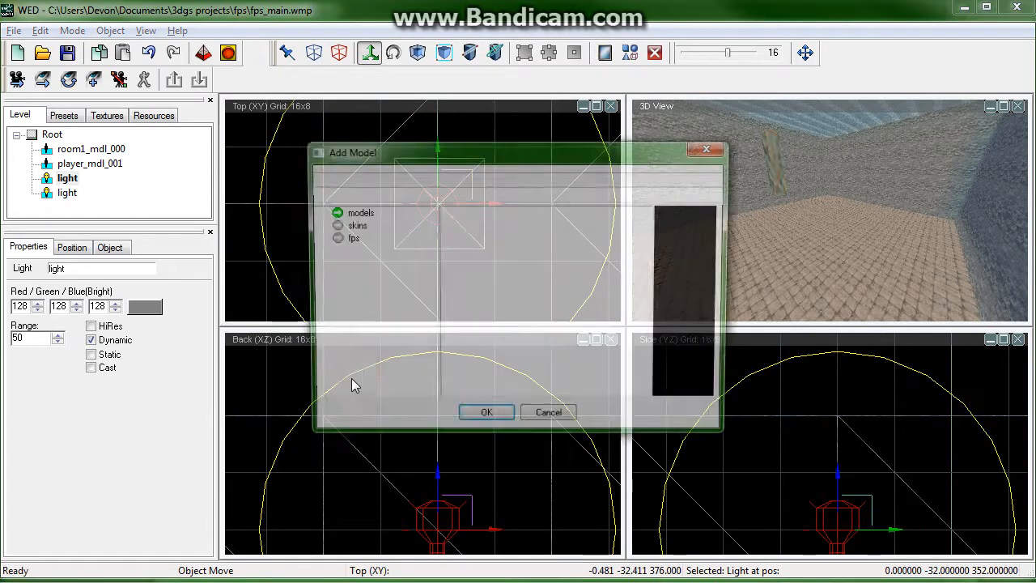
left_click(350, 212)
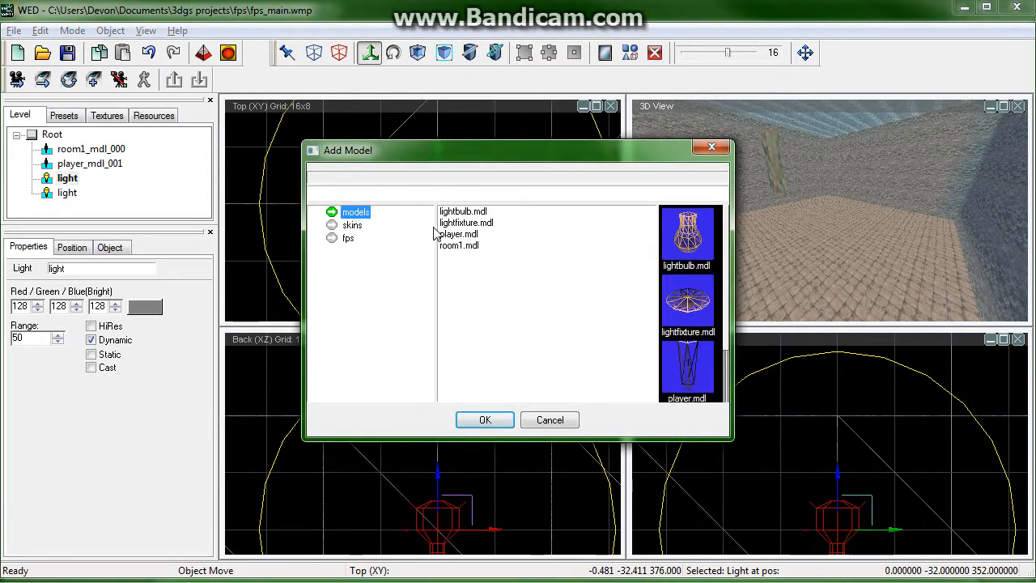
left_click(467, 222)
left_click(485, 419)
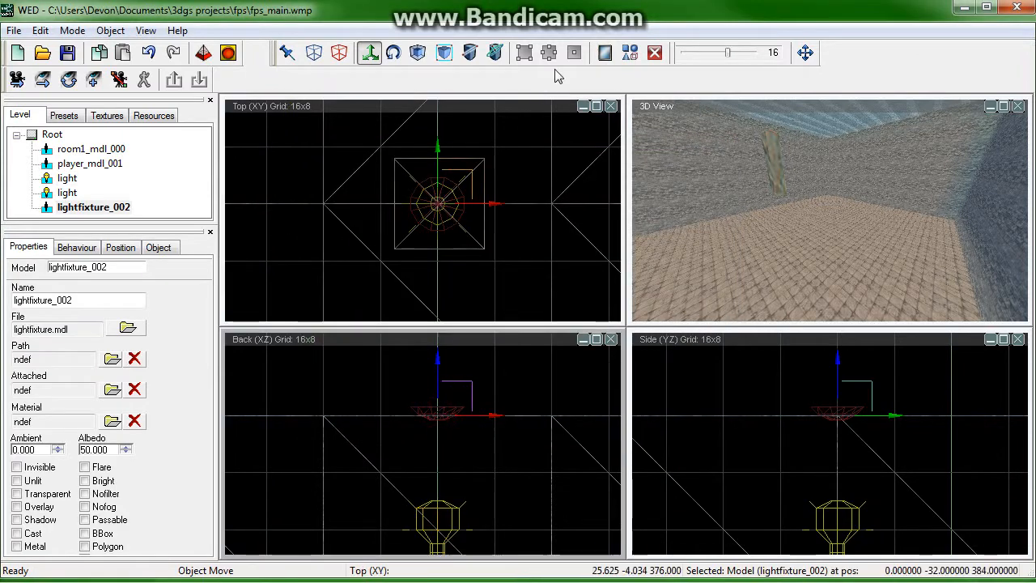
Step: Lower the light fixture to a height of 382 using a movement step of 1, and make it passable
left_click_drag(711, 54, 691, 52)
right_click_drag(501, 429, 494, 444)
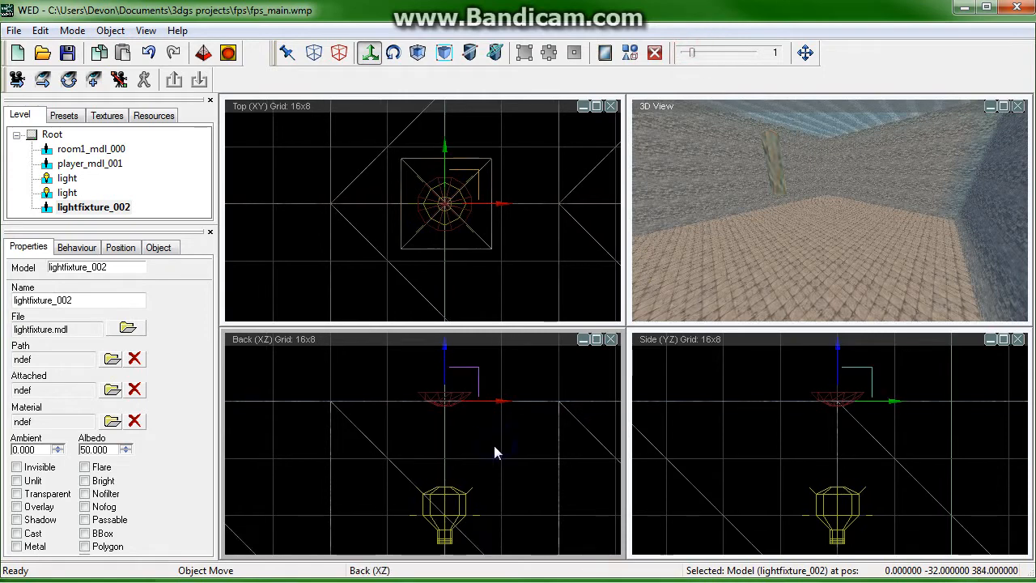
key("Down")
key("Down")
key("Down")
key("Up")
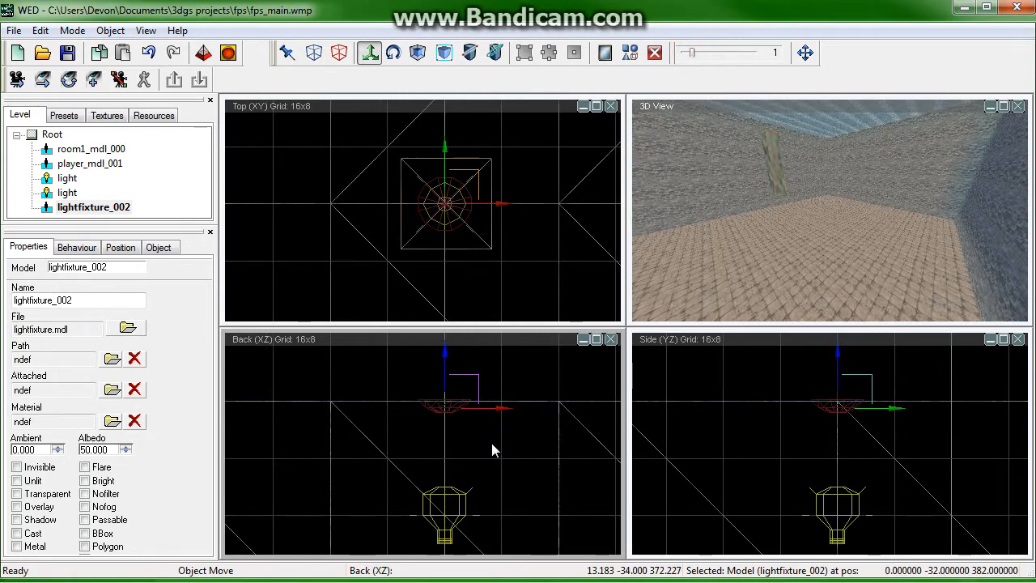
right_click_drag(802, 231, 493, 471)
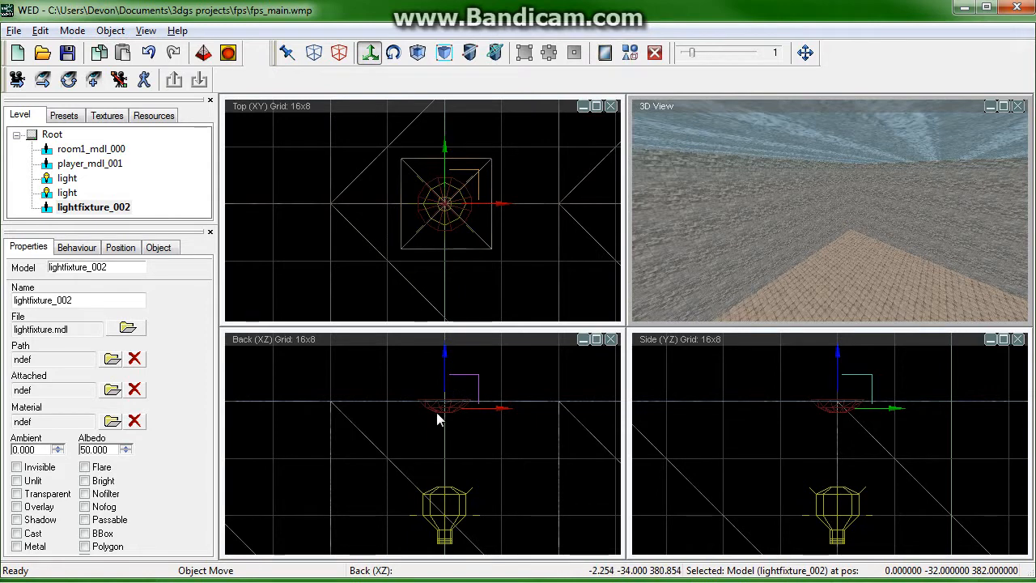
left_click(86, 520)
Step: Duplicate the light fixture with lightbulb.mdl as the copy's model file, and position the bulb at a height of 382
left_click_drag(445, 409, 454, 385, "shift")
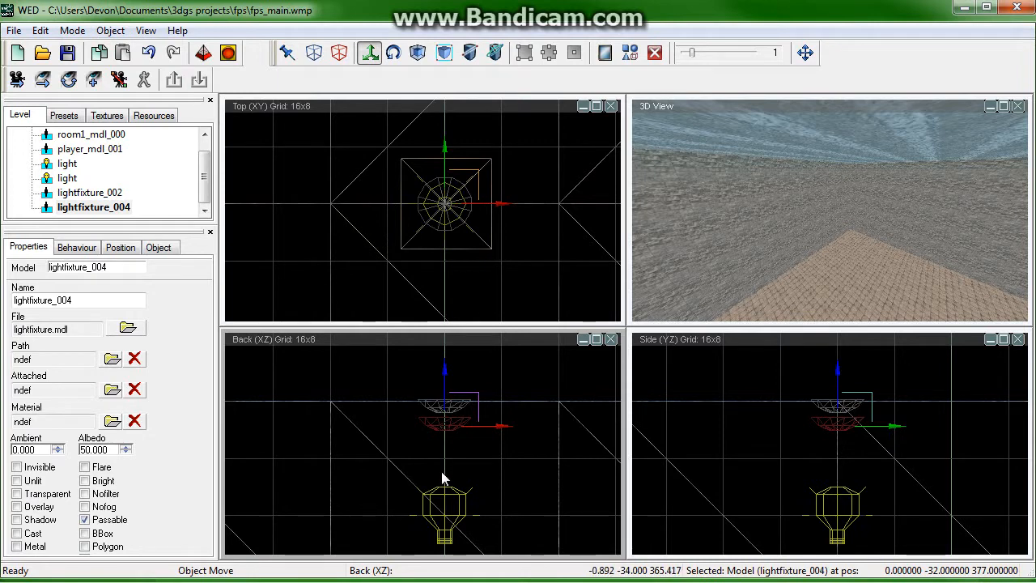
left_click(127, 327)
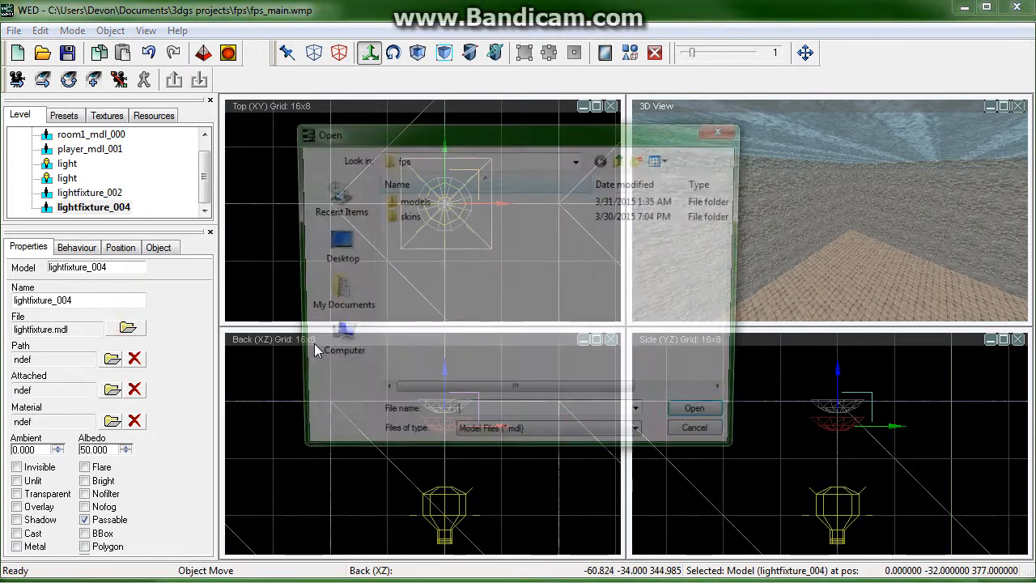
left_click(401, 202)
double_click(400, 203)
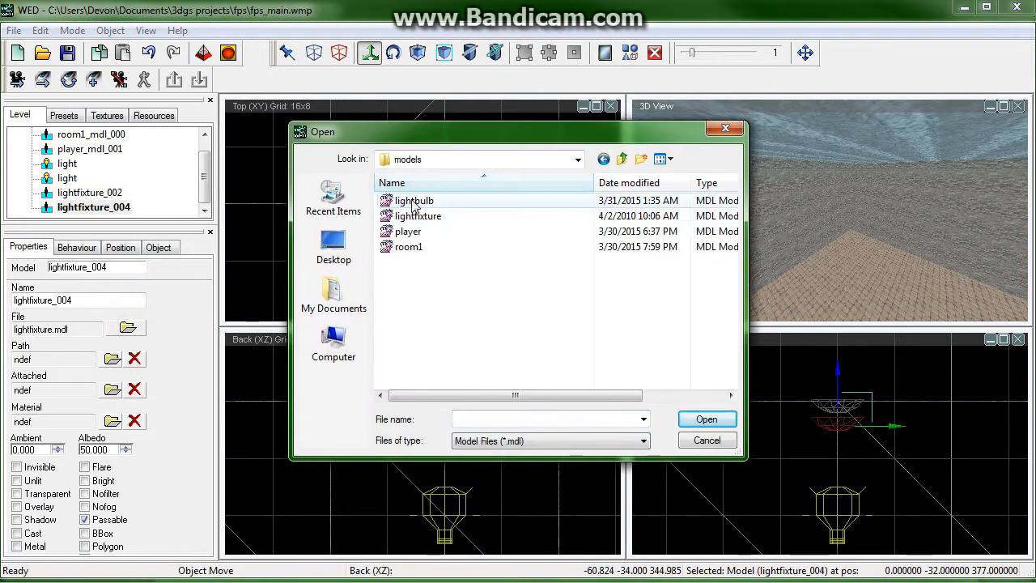
double_click(401, 201)
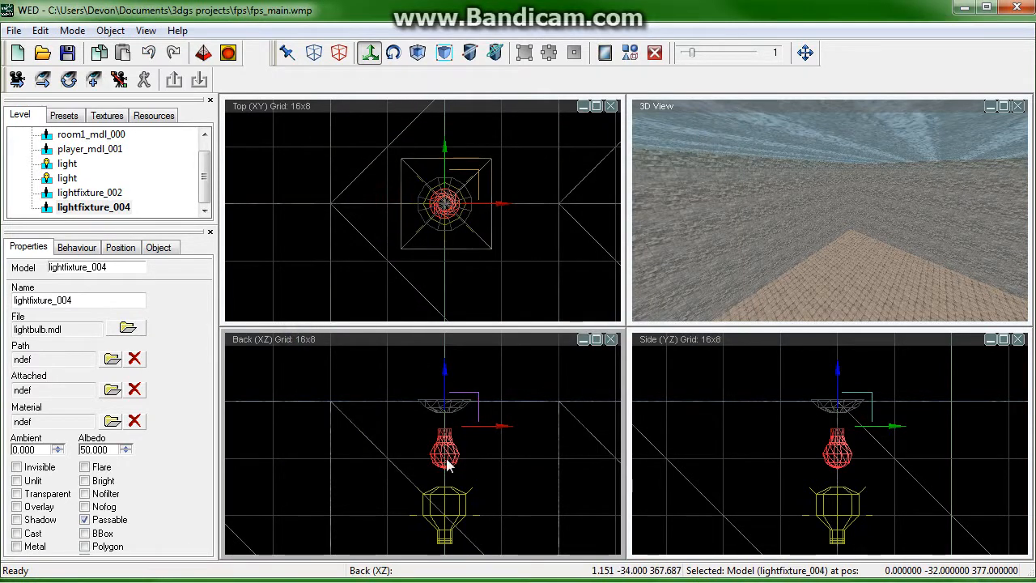
mouse_move(448, 464)
left_mouse_down()
mouse_move(450, 445)
mouse_move(452, 461)
left_mouse_up()
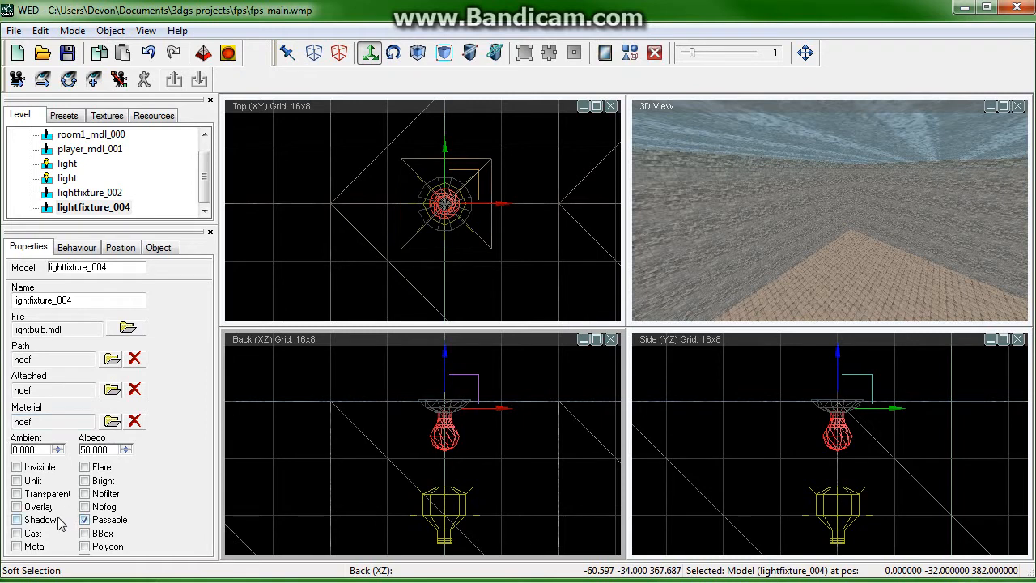
Step: Try the Transparent flag on the light bulb model and run the level to check its look
left_click(30, 495)
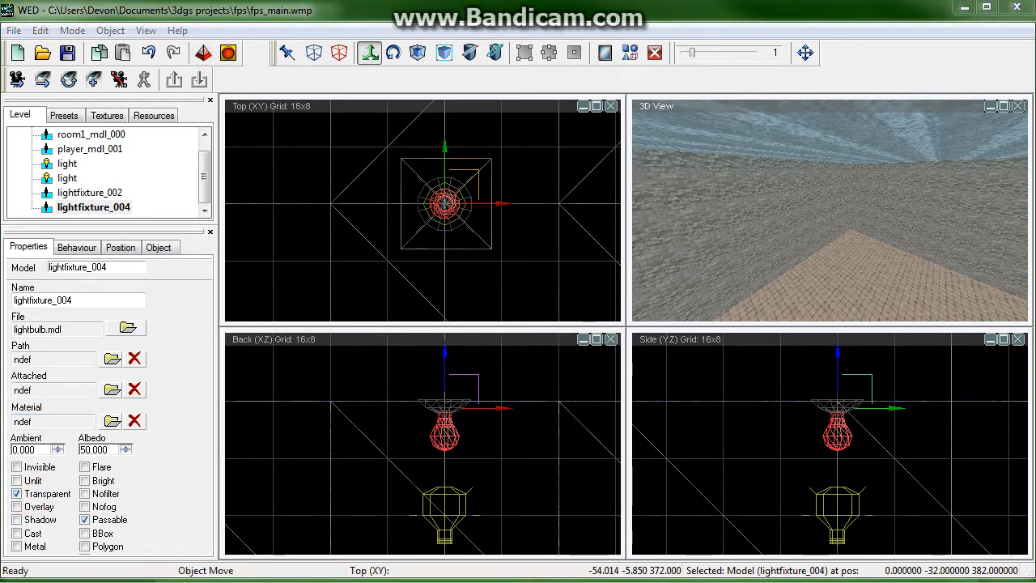
left_click(230, 52)
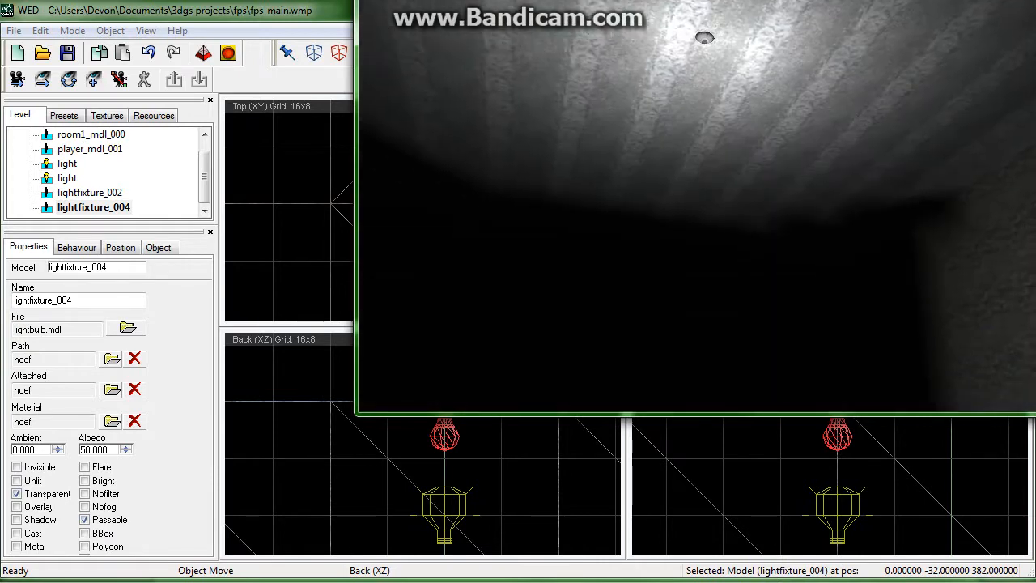
key("Escape")
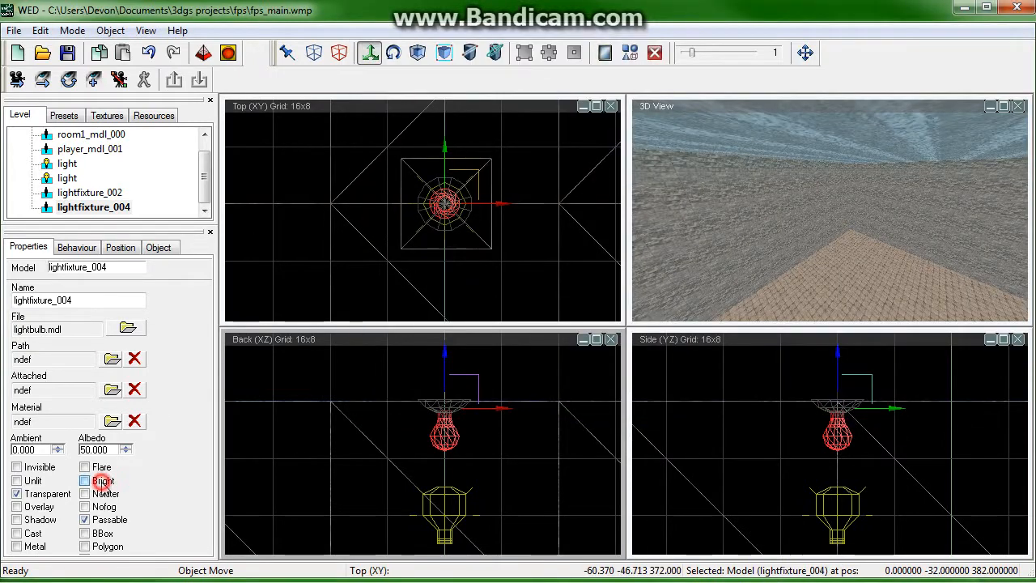
Step: Turn on the light bulb's Bright flag and turn off its Transparent flag, running the level to check each change
left_click(103, 481)
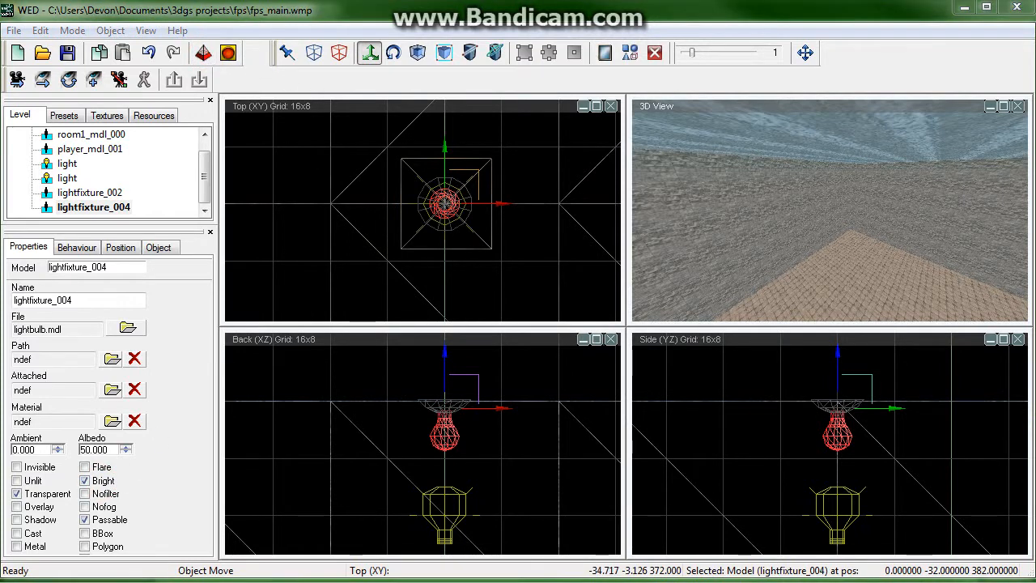
left_click(229, 52)
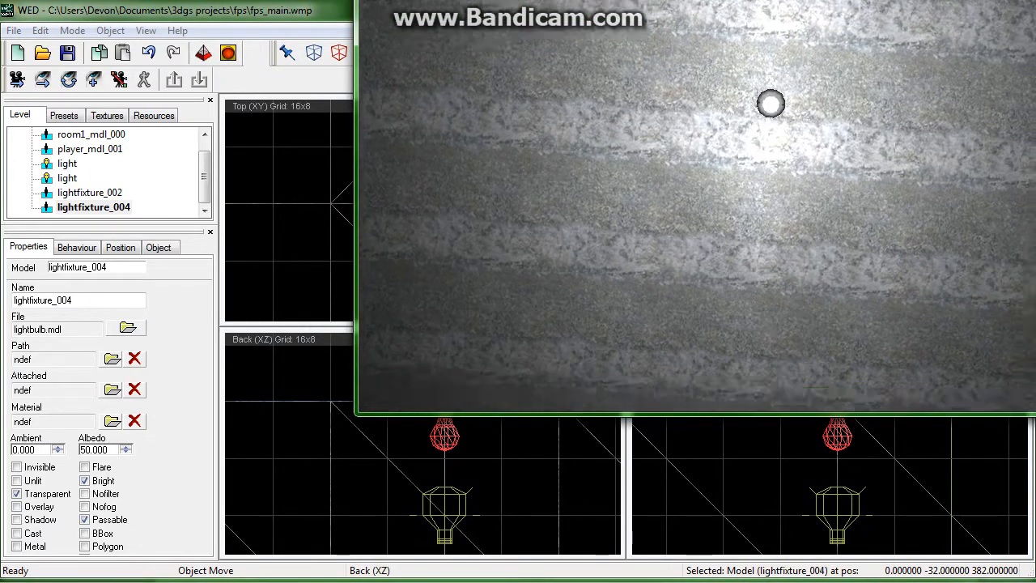
key("s")
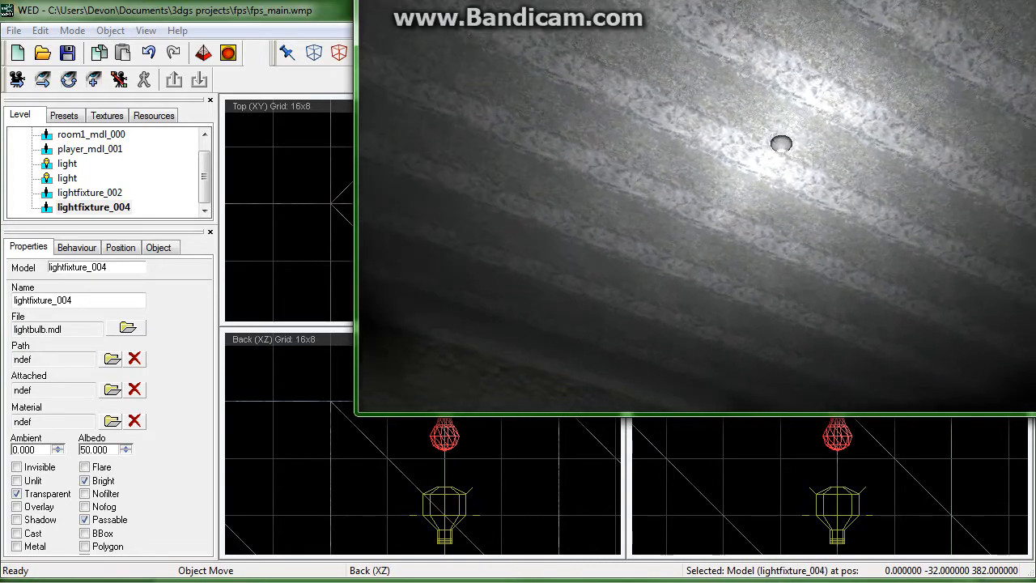
key("w")
key("s")
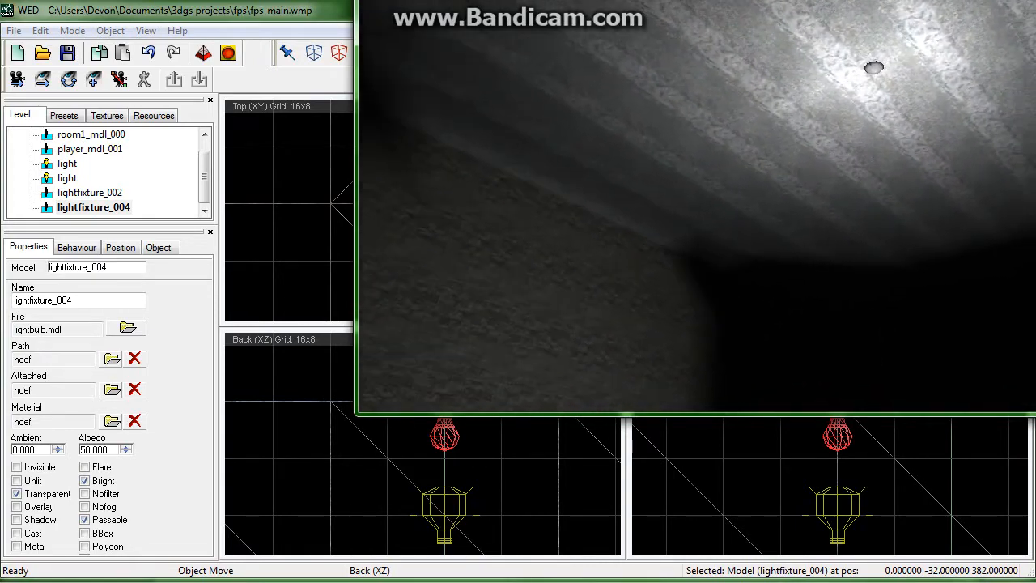
key("Escape")
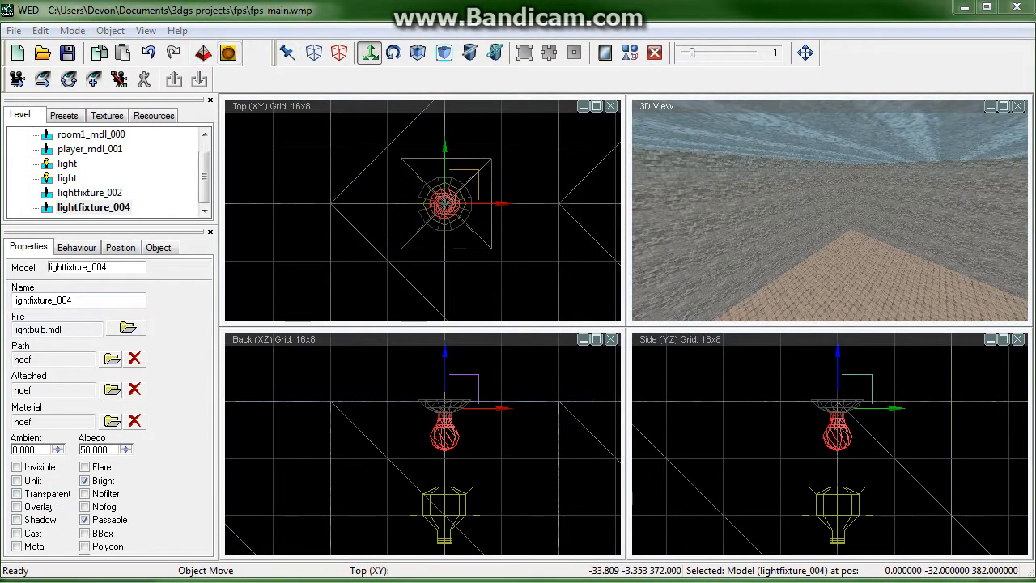
left_click(228, 51)
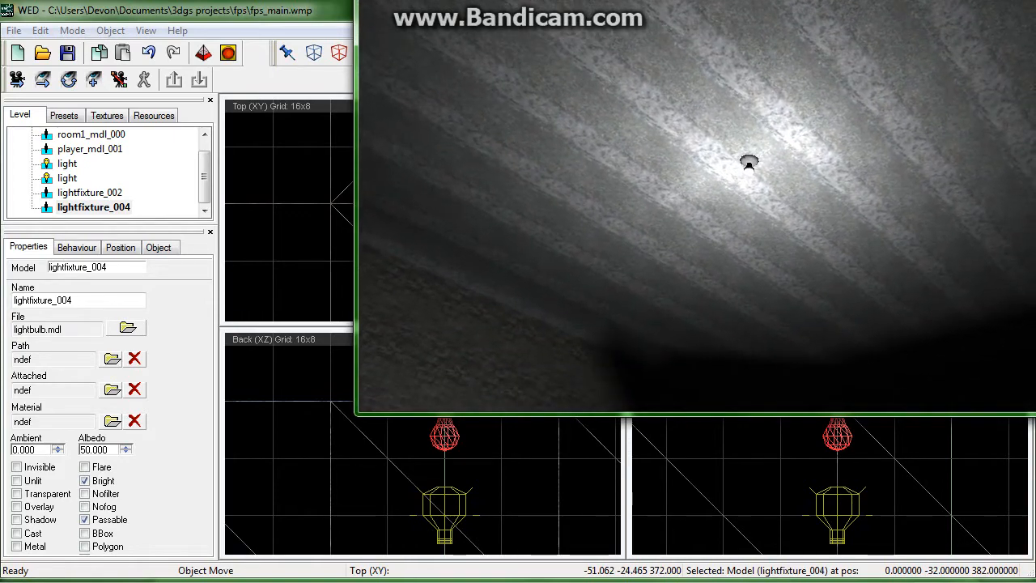
key("Escape")
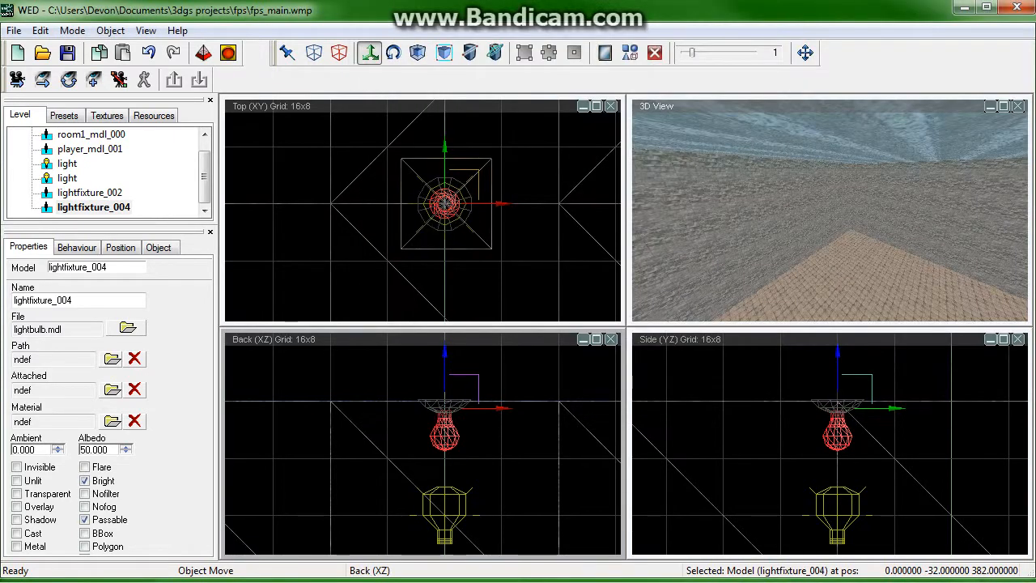
Step: Raise the upper light to a height of 369 with movement limited to the vertical axis, and run the level to check it
left_click(805, 52)
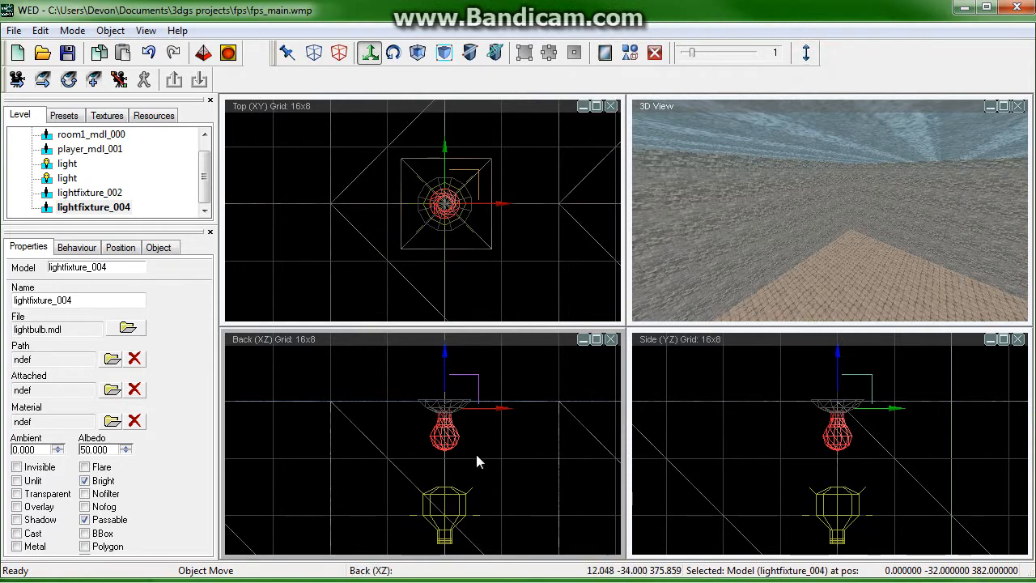
left_click(446, 508)
left_click(445, 511)
left_click_drag(445, 518, 443, 450)
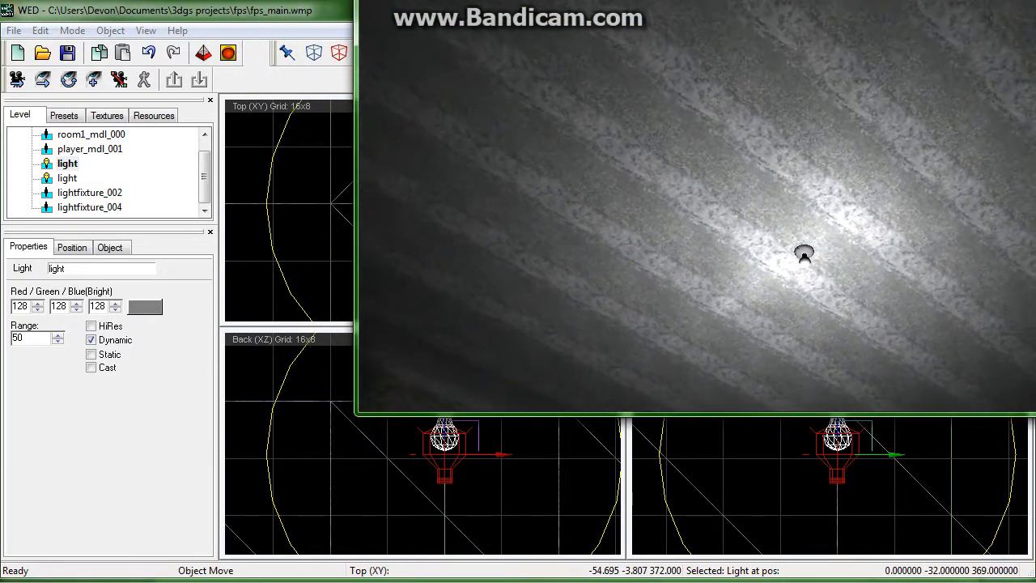
key("Escape")
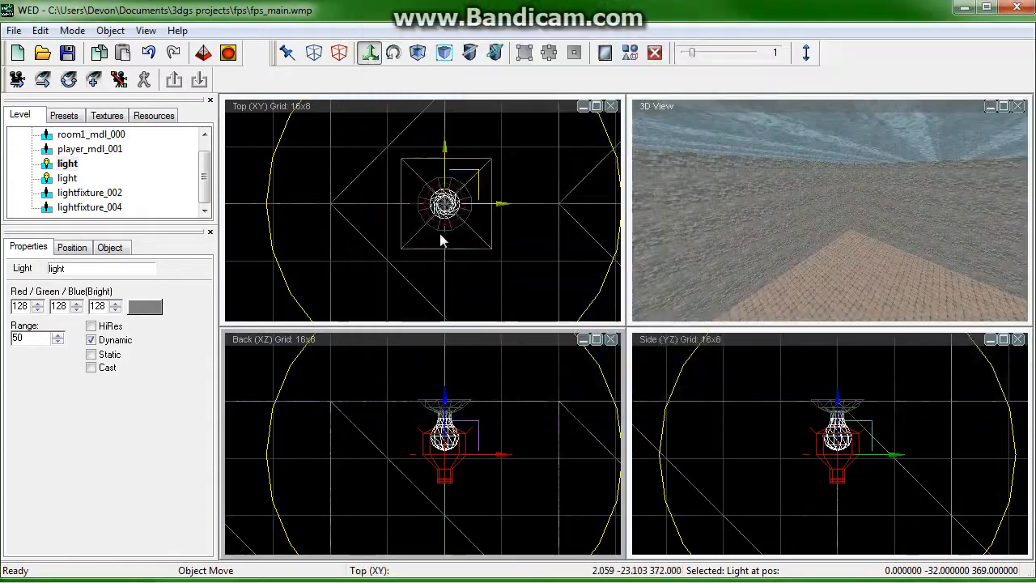
Step: Raise the light bulb model to a height of 384, and rebuild and run the level to check it
left_click(444, 442)
left_click(444, 443)
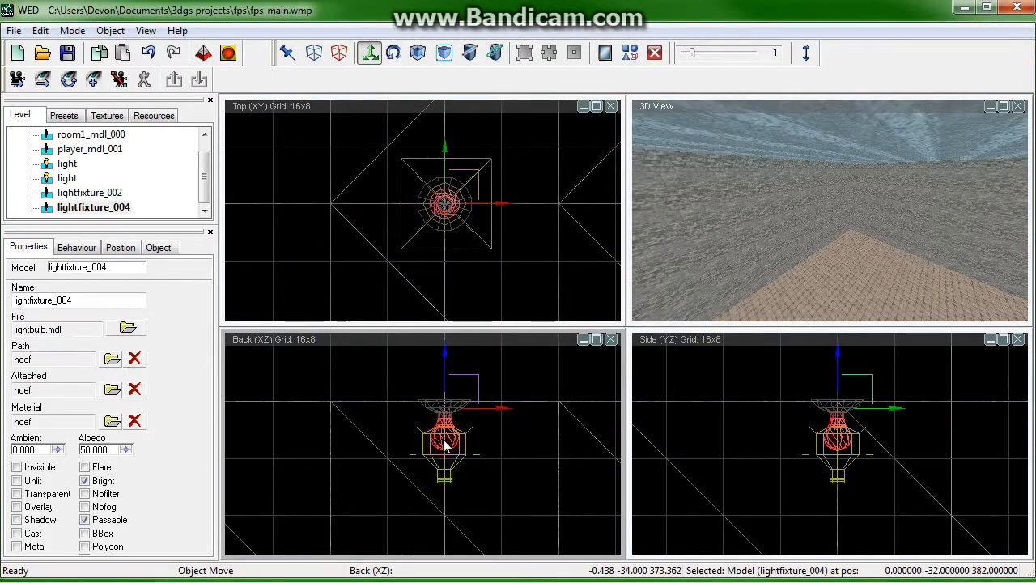
scroll(444, 443, "up", 3)
left_click_drag(445, 444, 446, 420)
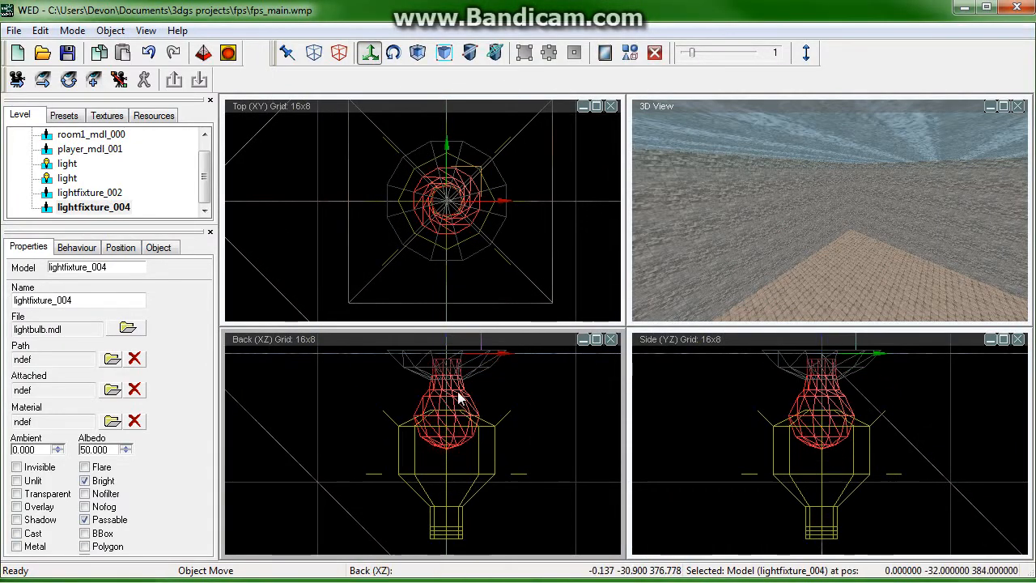
left_click(203, 53)
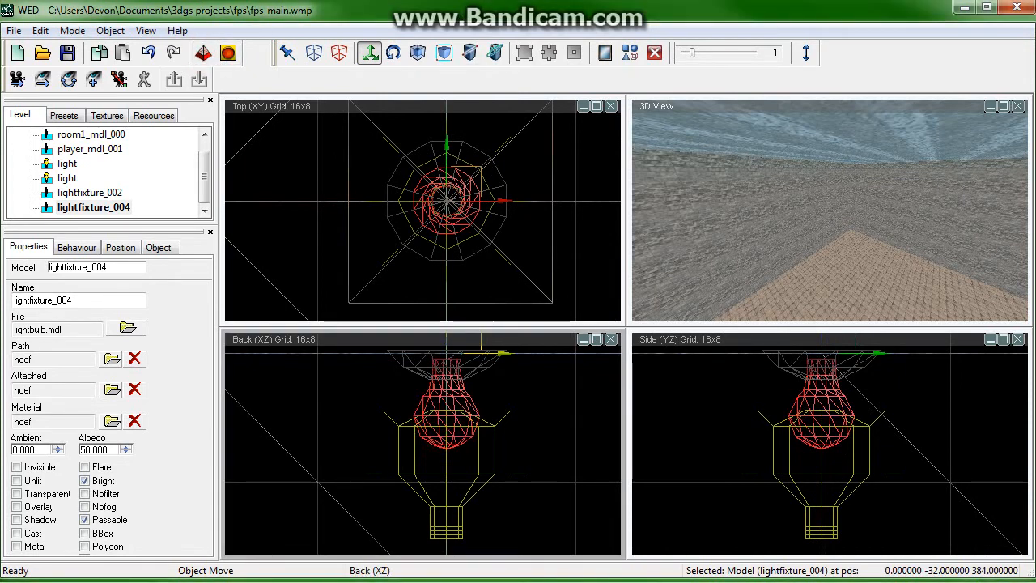
left_click(228, 52)
key("Return")
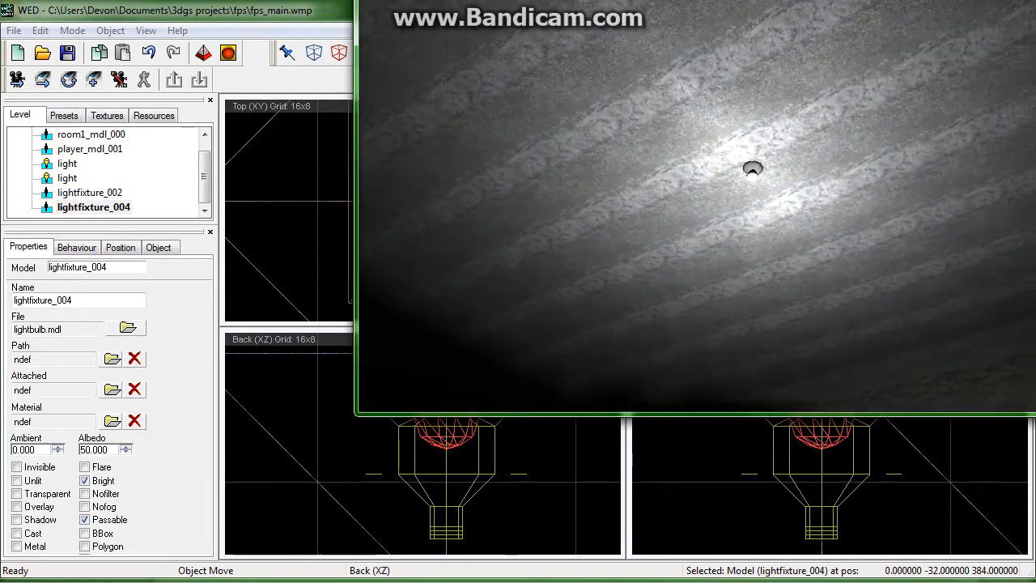
key("Escape")
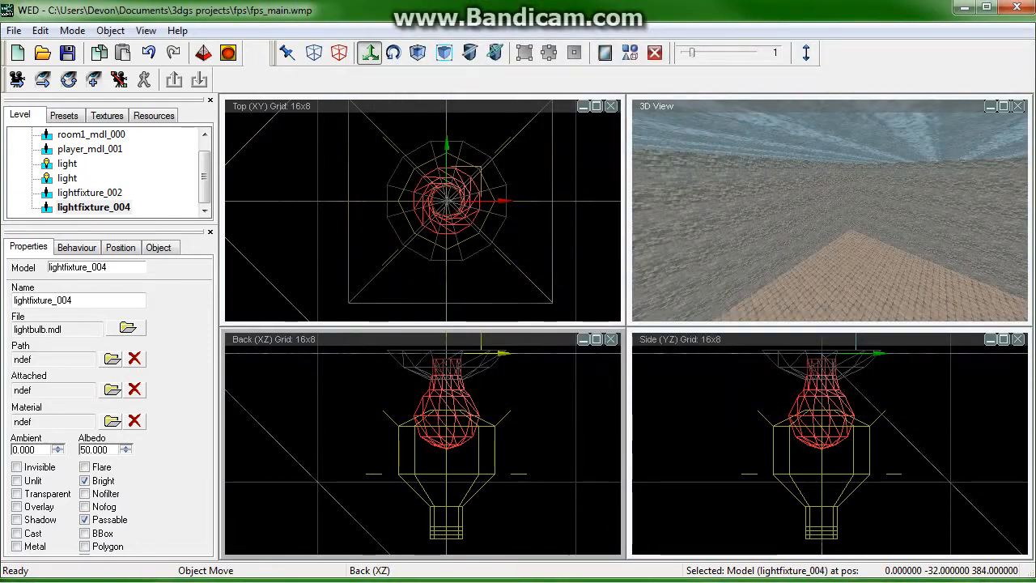
Step: Copy the lightbulb_light model from the Tutorial part2 models folder into the fps project's models folder
left_click(1012, 4)
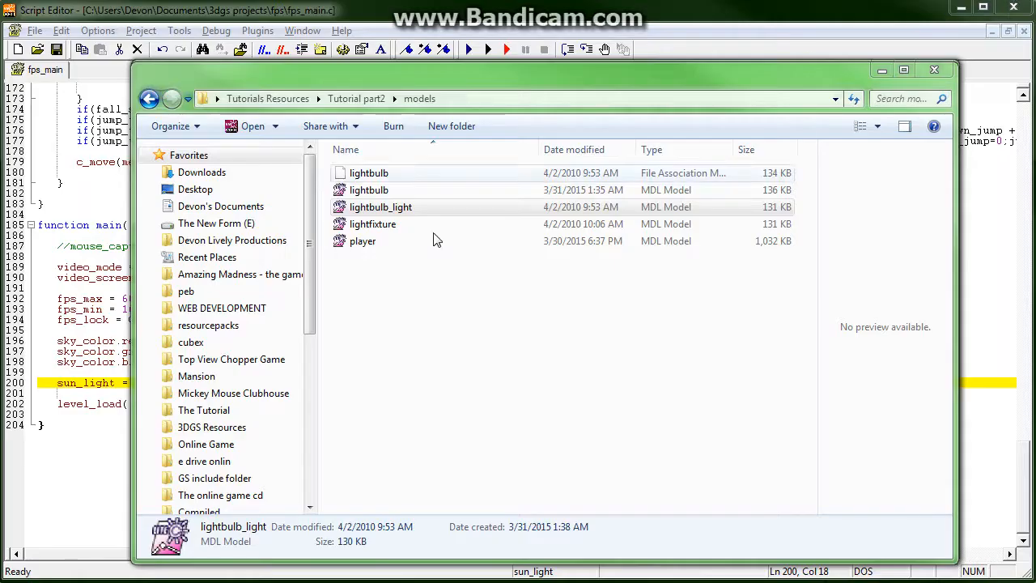
left_click(393, 293)
left_click(379, 211)
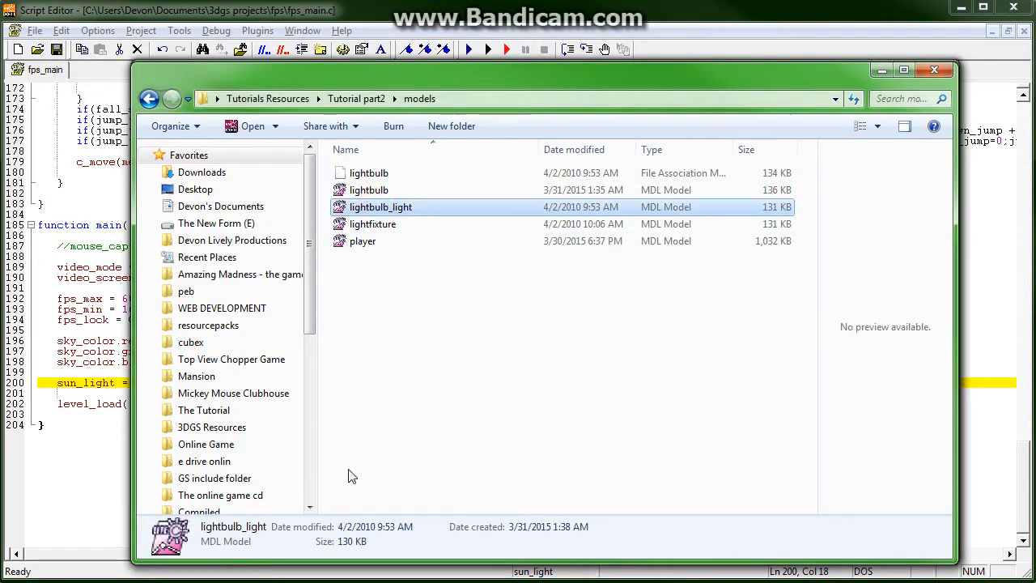
mouse_move(332, 575)
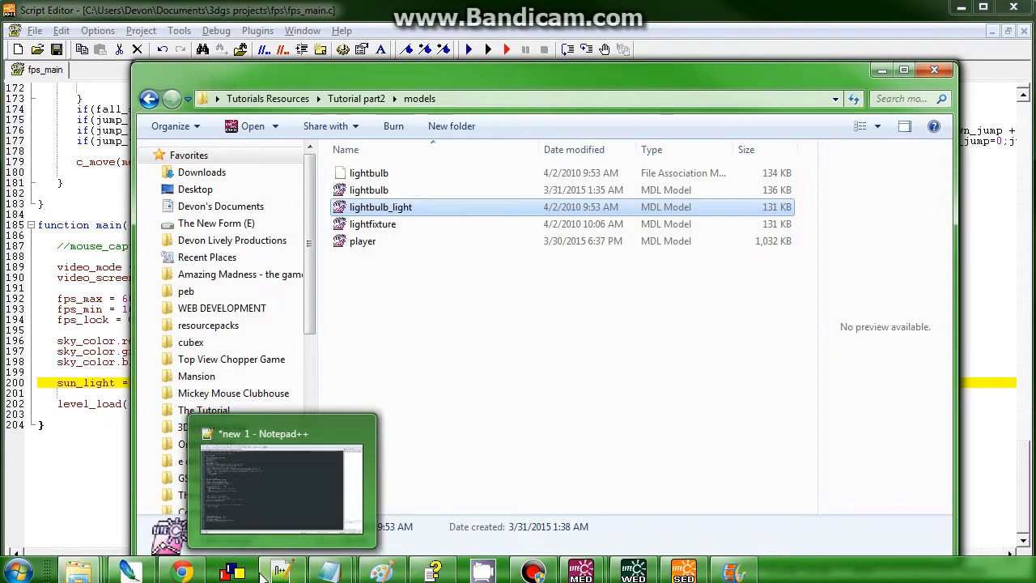
mouse_move(185, 573)
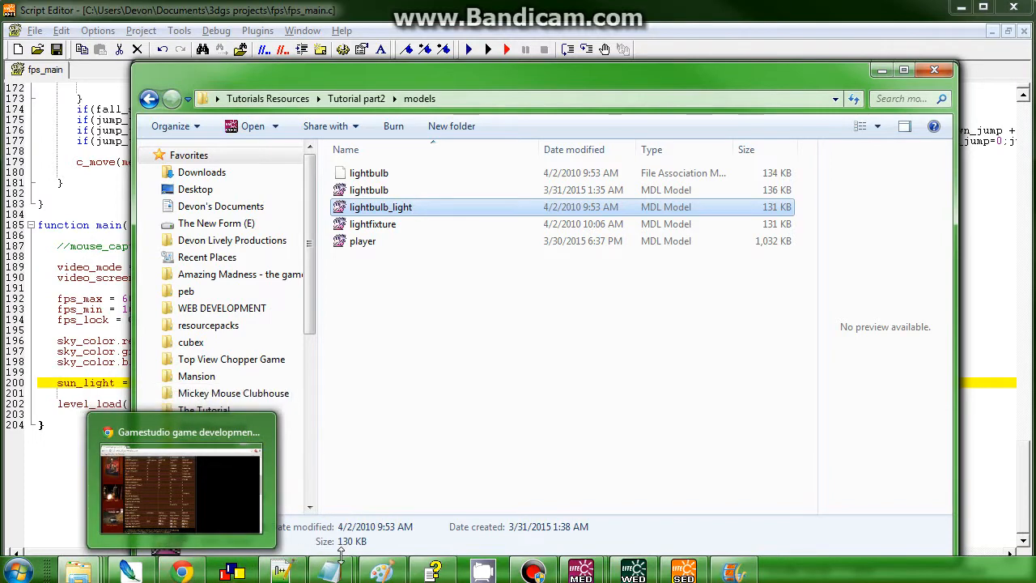
mouse_move(81, 571)
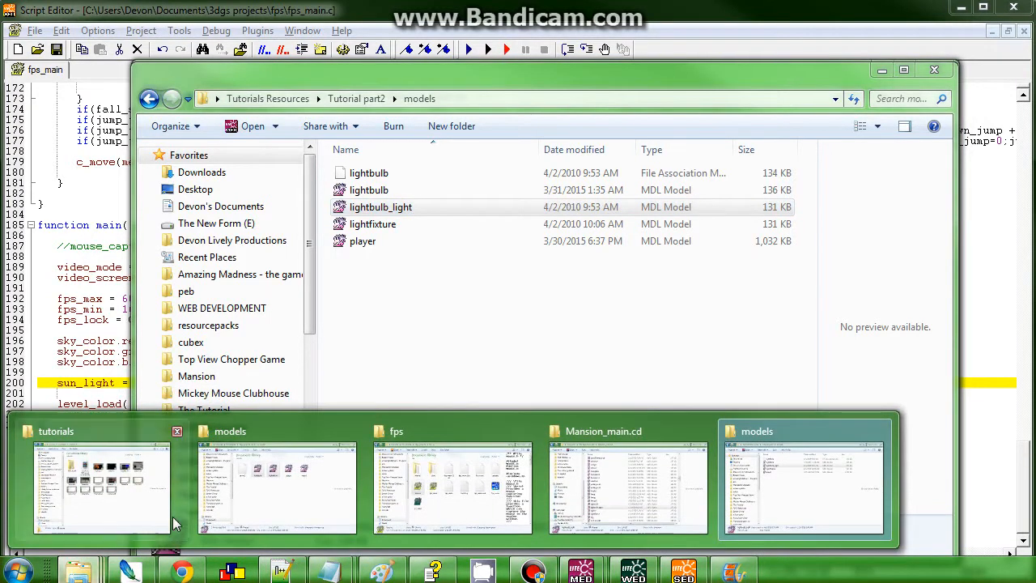
left_click(451, 495)
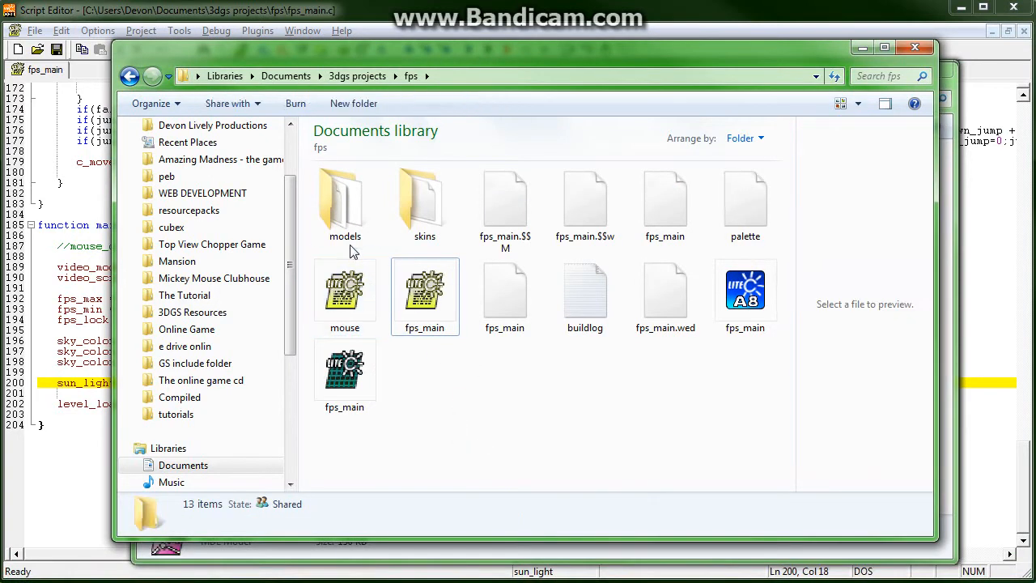
double_click(345, 217)
key("ctrl+v")
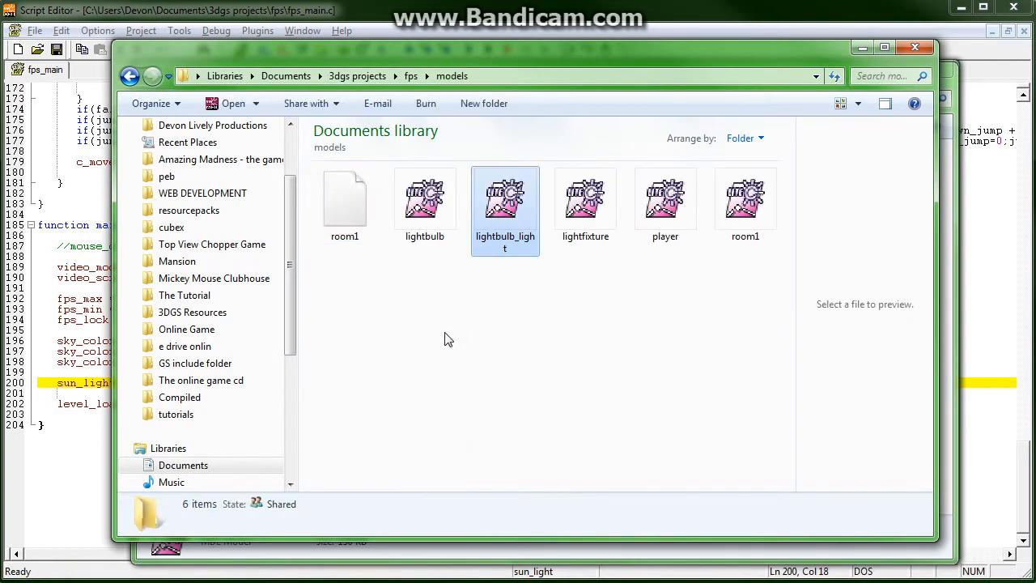
Step: Return to WED, duplicate the ceiling fixture model in place and change the copy's model file to lightbulb_light.mdl
key("alt+Tab")
key("alt+Tab")
key("alt+Tab")
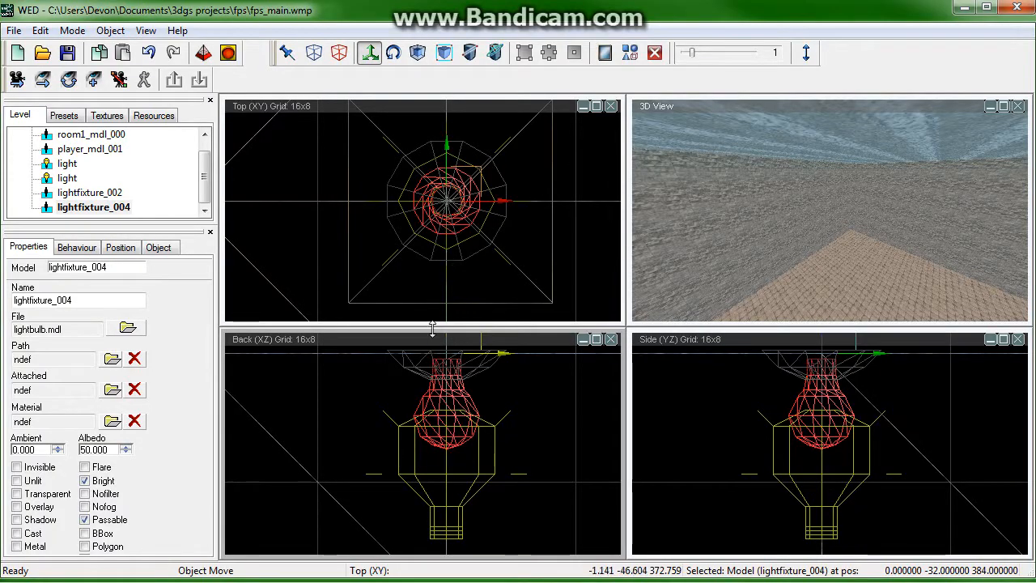
left_click(416, 359)
key("ctrl+c")
key("ctrl+v")
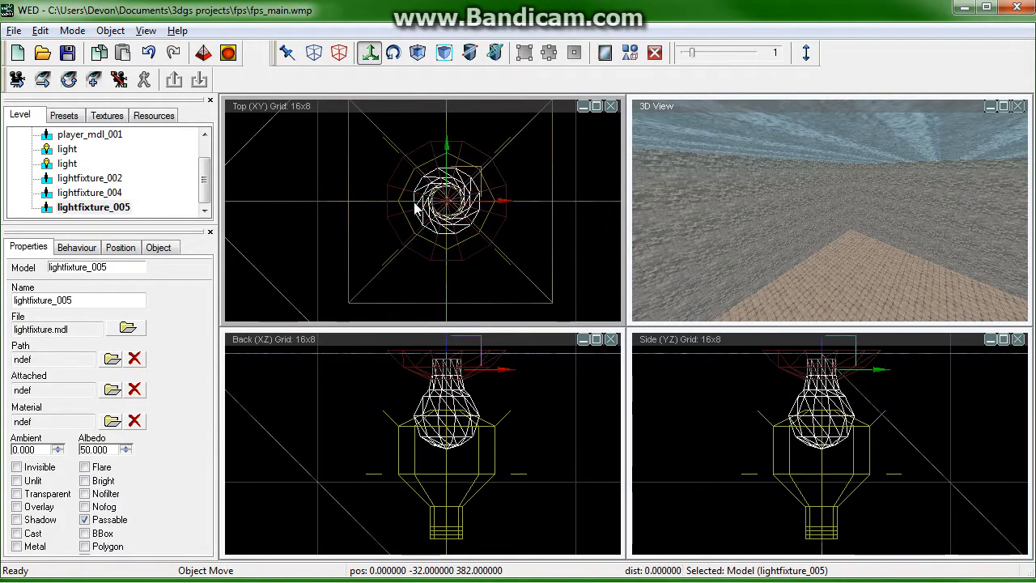
left_click(127, 327)
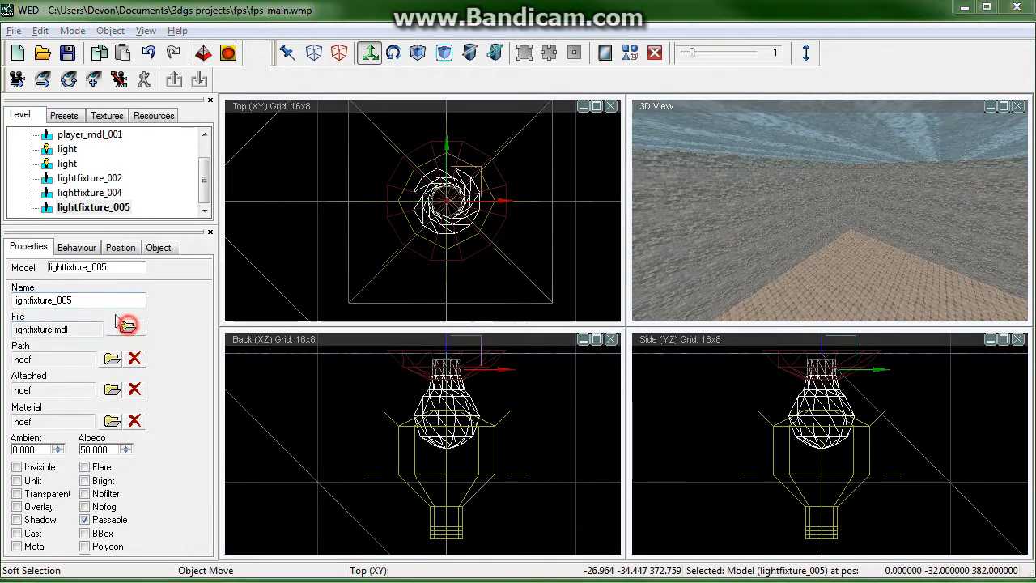
double_click(425, 216)
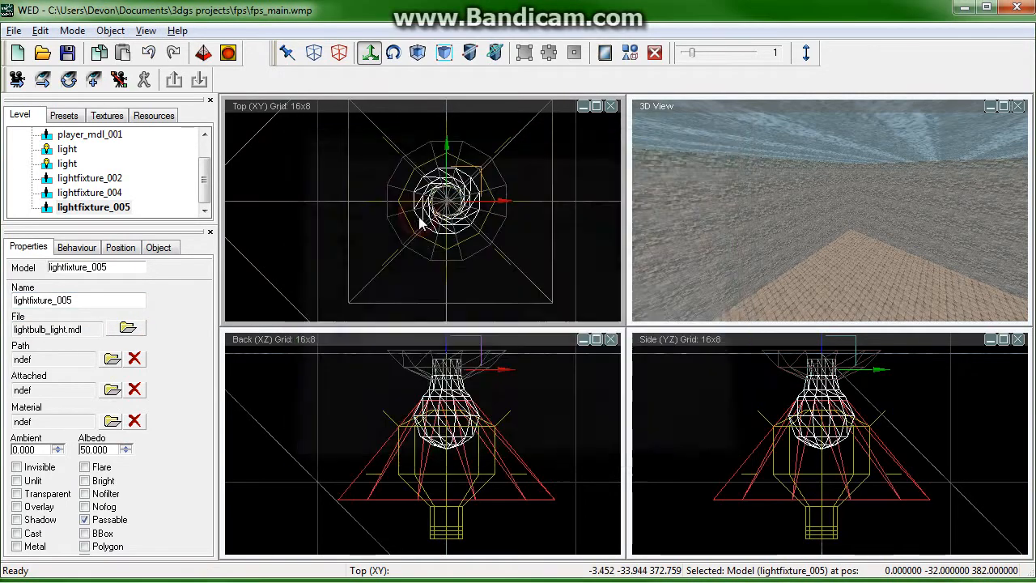
Step: Raise the lightbulb_light model to a height of 383 and turn on its Transparent and Bright flags
mouse_move(426, 451)
left_mouse_down()
mouse_move(425, 435)
mouse_move(425, 459)
mouse_move(426, 434)
mouse_move(417, 442)
left_mouse_up()
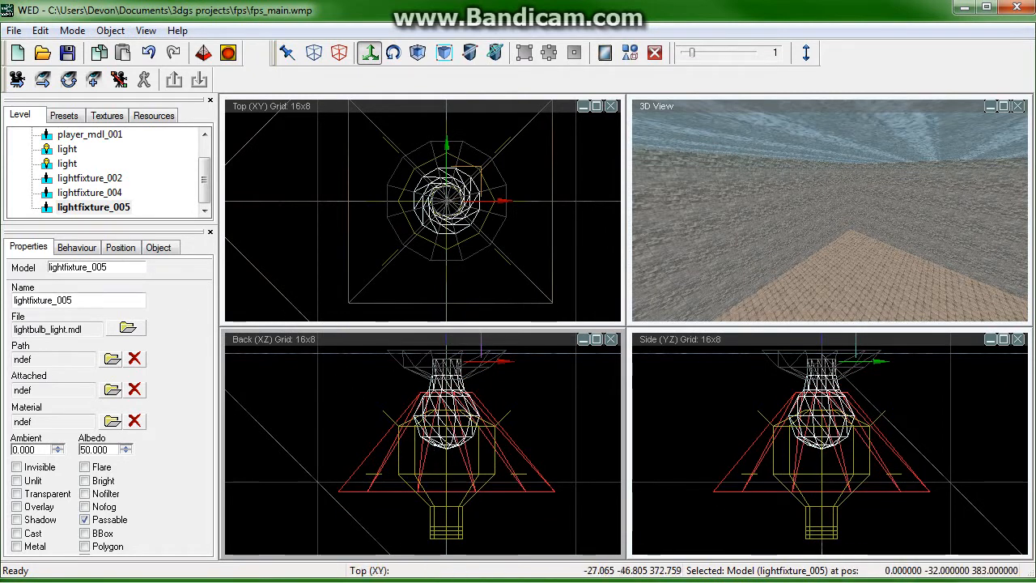
left_click(50, 492)
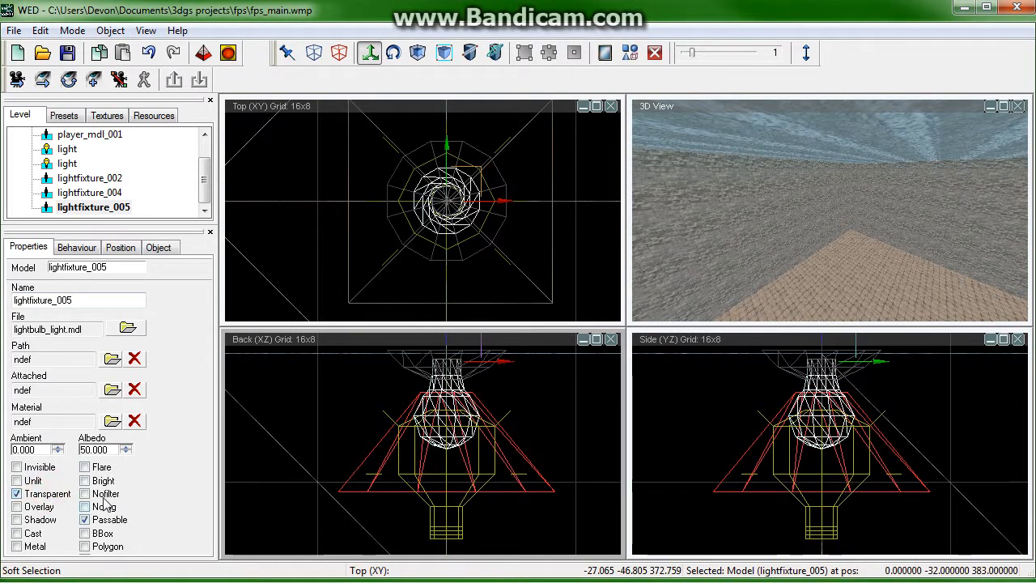
left_click(95, 481)
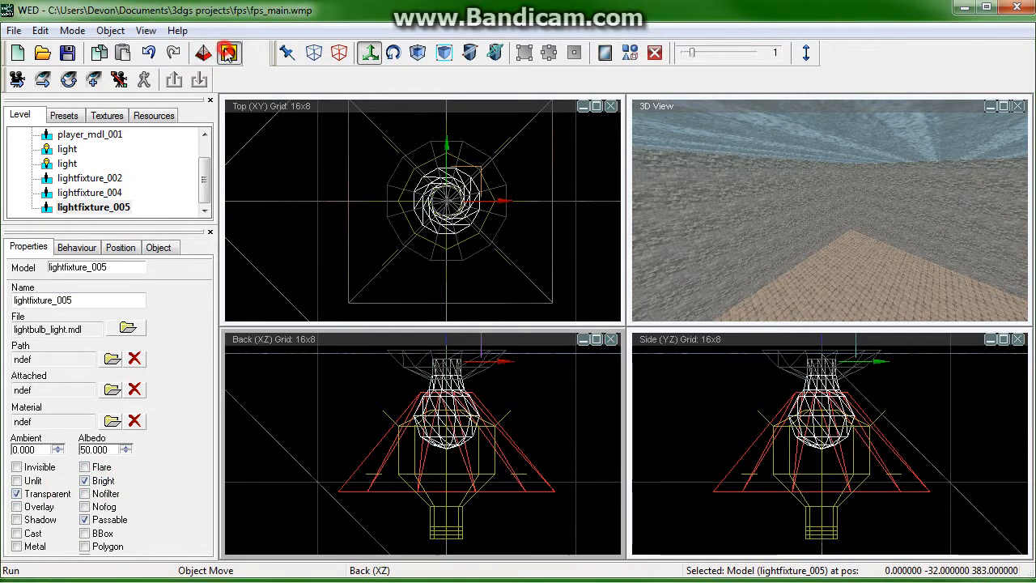
Step: Run the level and walk around the room to examine the light cone and bulb at the ceiling from several distances
left_click(229, 53)
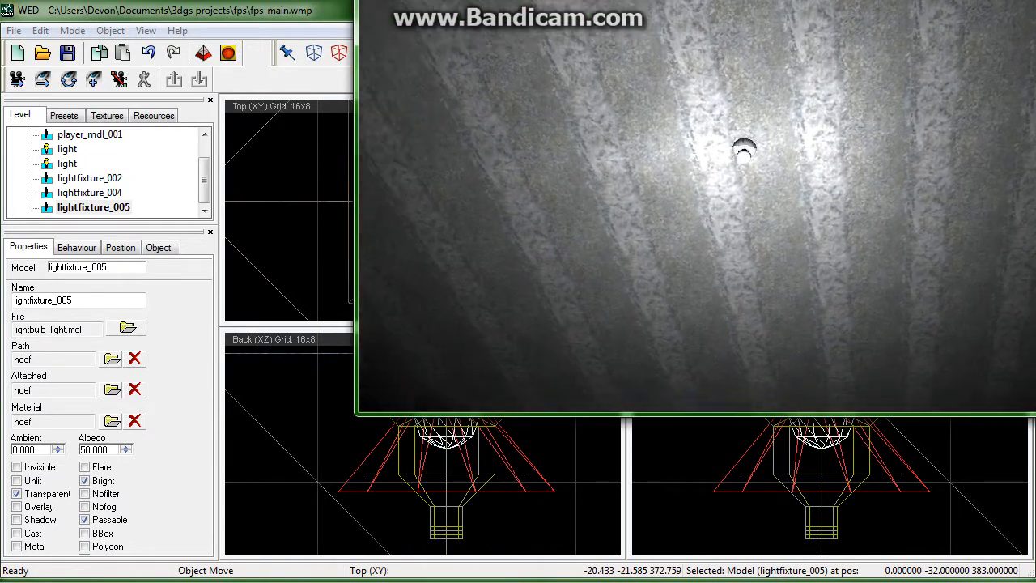
key("w")
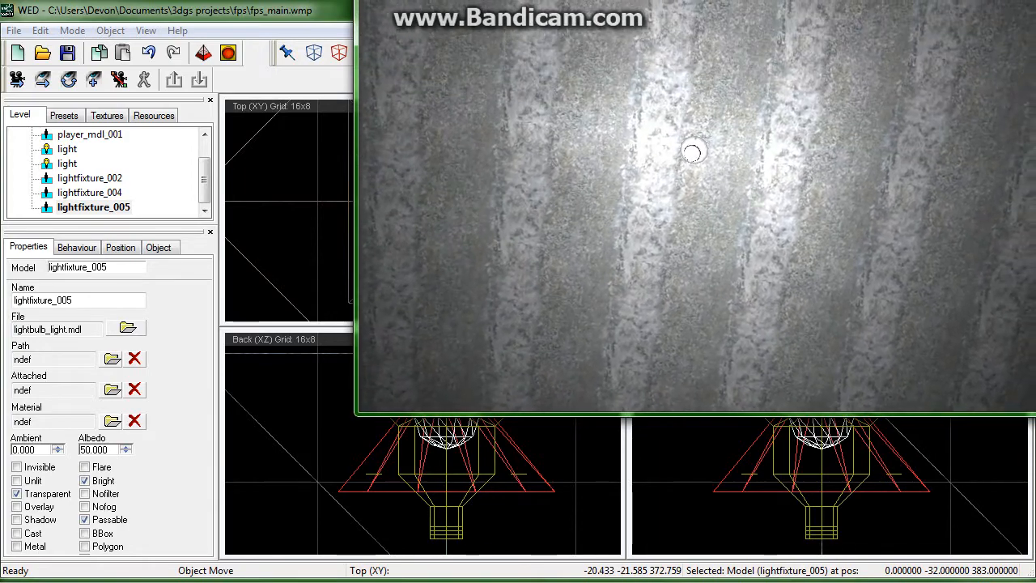
key("s")
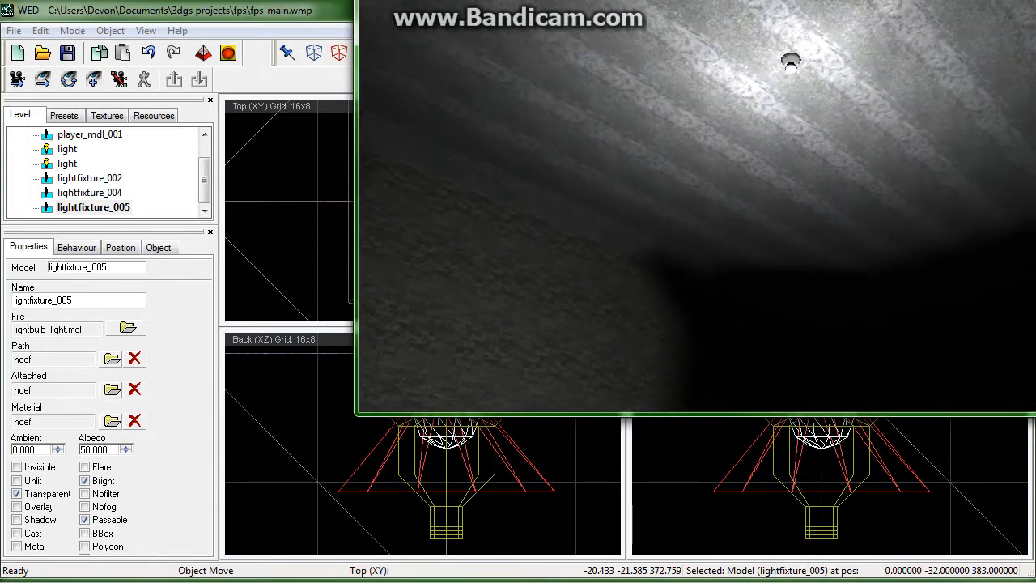
key("s")
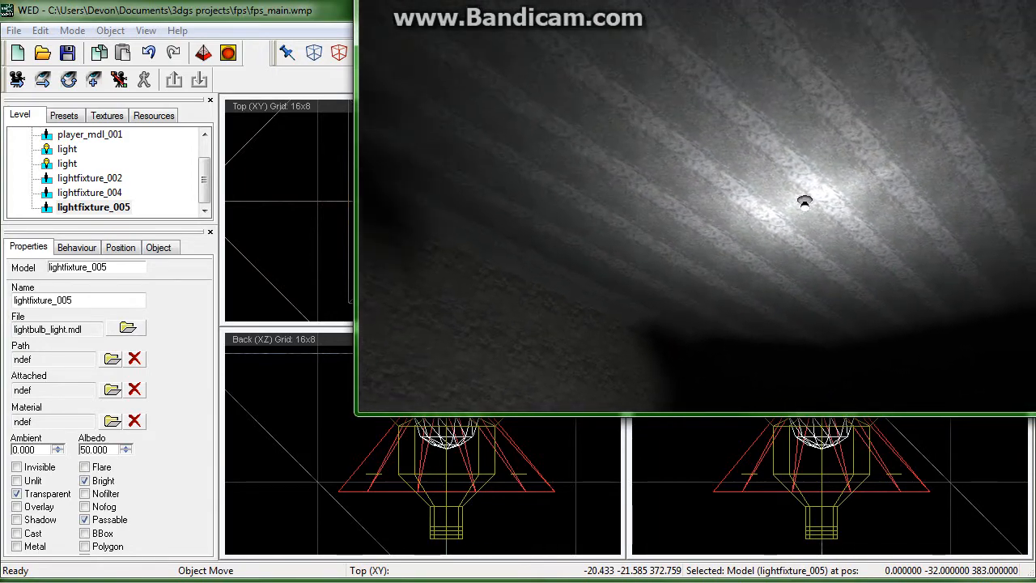
key("w")
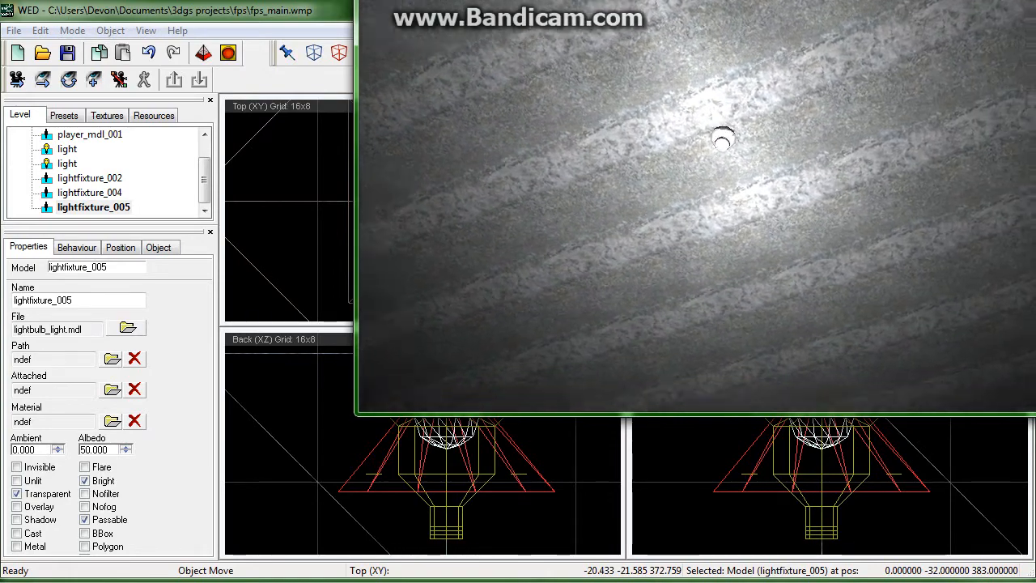
key("s")
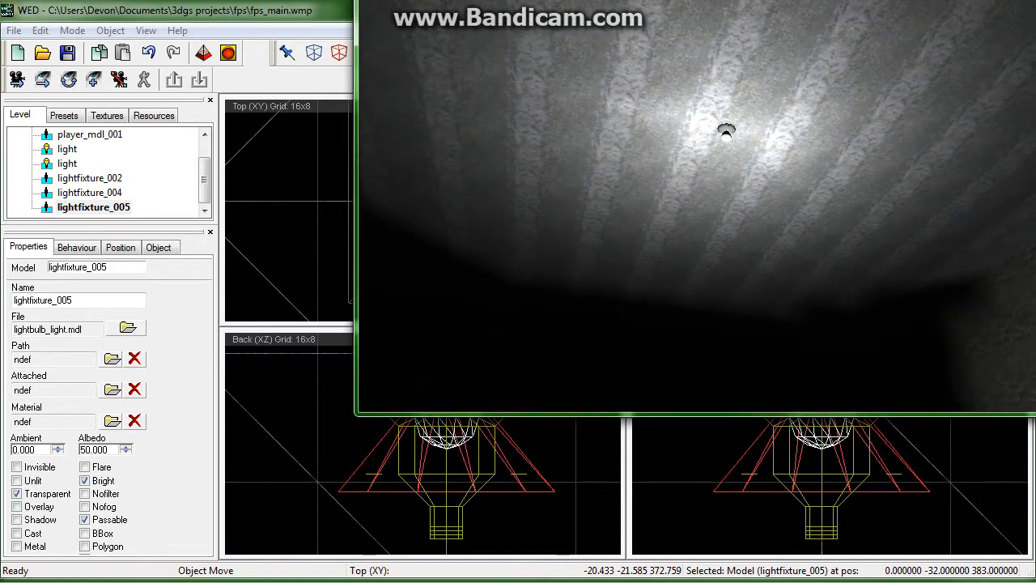
key("Escape")
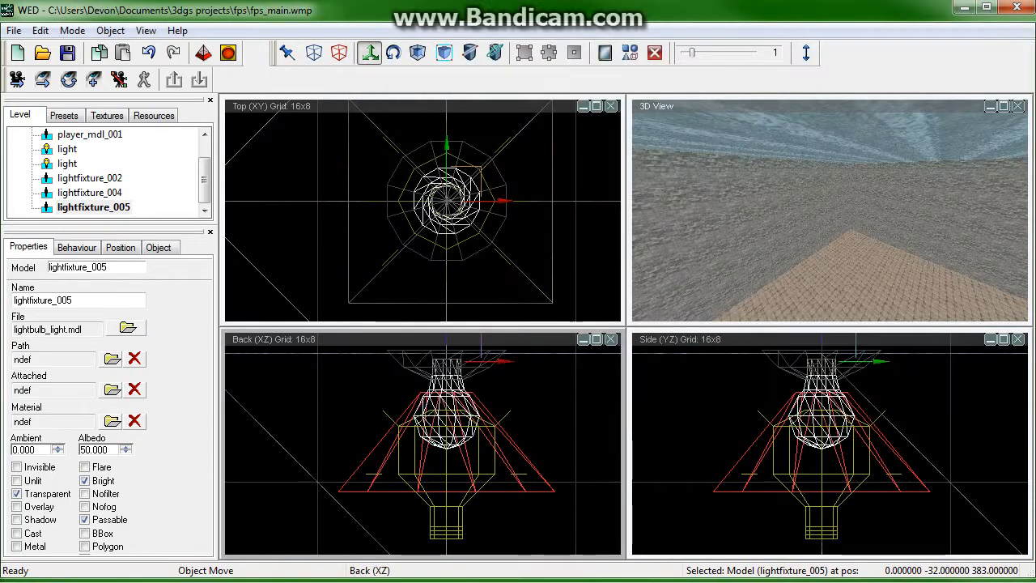
Step: Set the light bulb model's ambient and albedo values to 10 and turn on its Unlit flag
right_click_drag(516, 252, 508, 254)
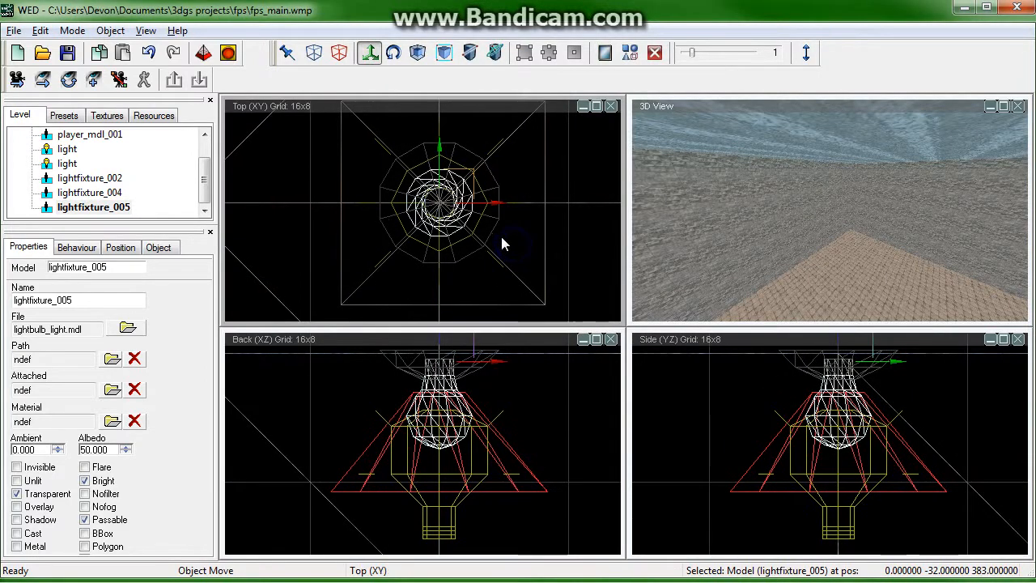
right_click_drag(465, 486, 463, 479)
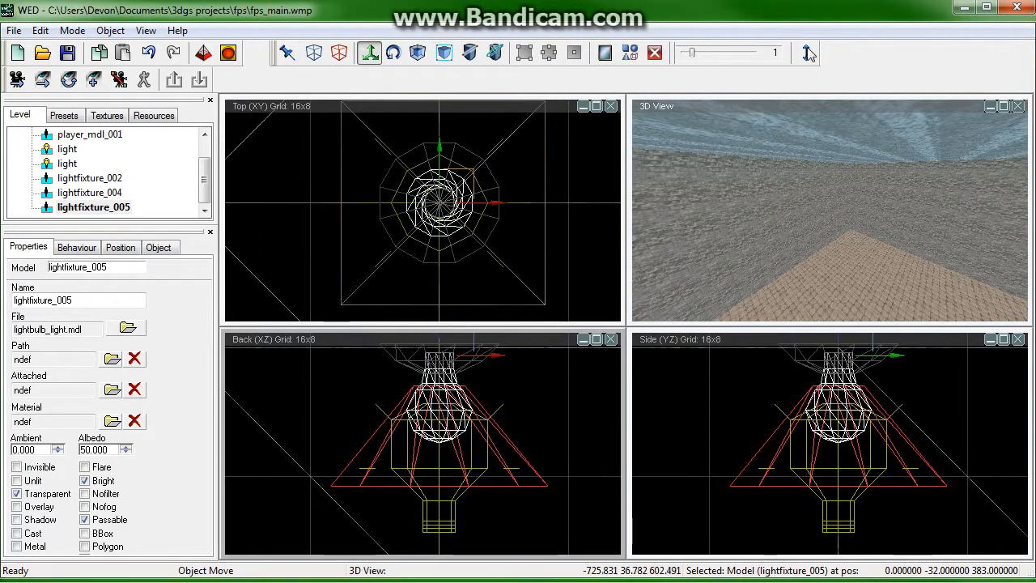
mouse_move(469, 462)
right_mouse_down()
mouse_move(439, 461)
mouse_move(459, 461)
right_mouse_up()
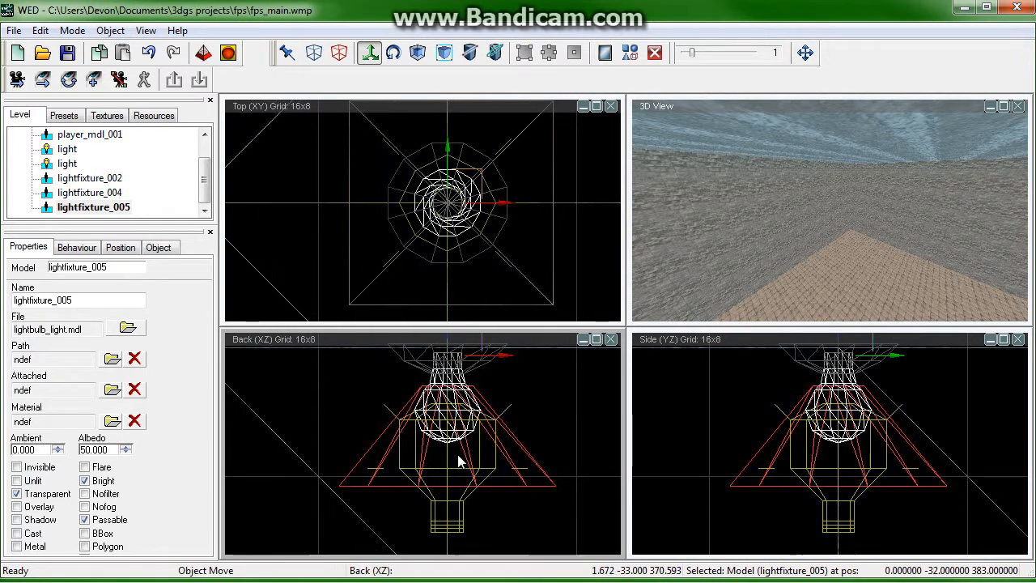
left_click(428, 394)
left_click(438, 397)
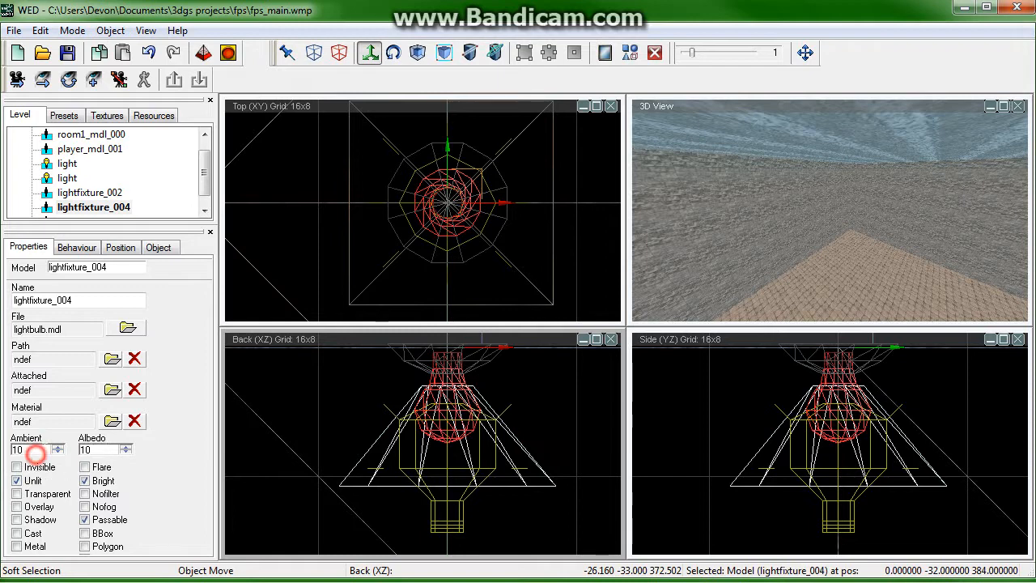
double_click(41, 448)
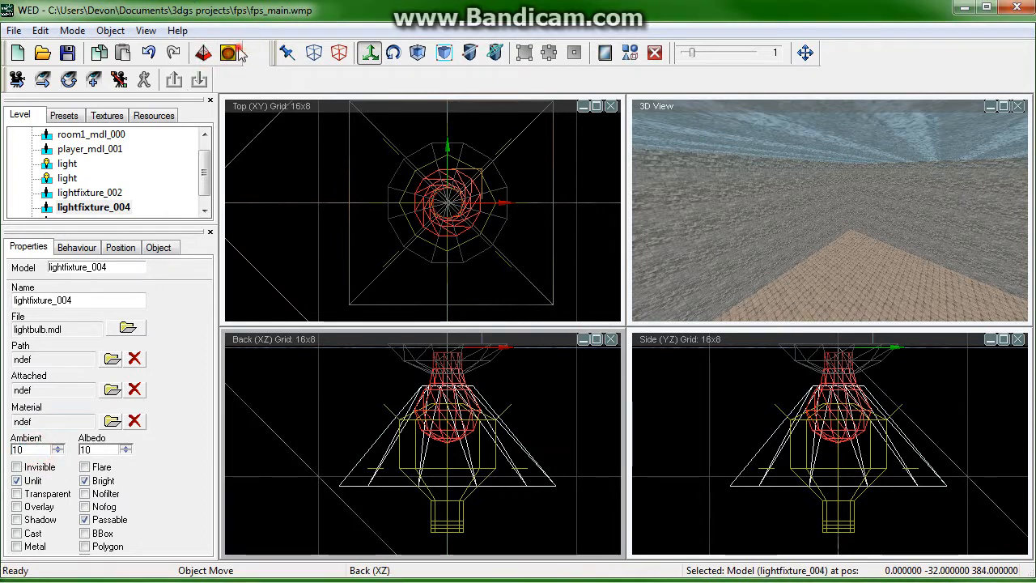
Step: Run the level again and check the unlit bulb's look and the room's lighting from the ceiling down to the floor
left_click(236, 52)
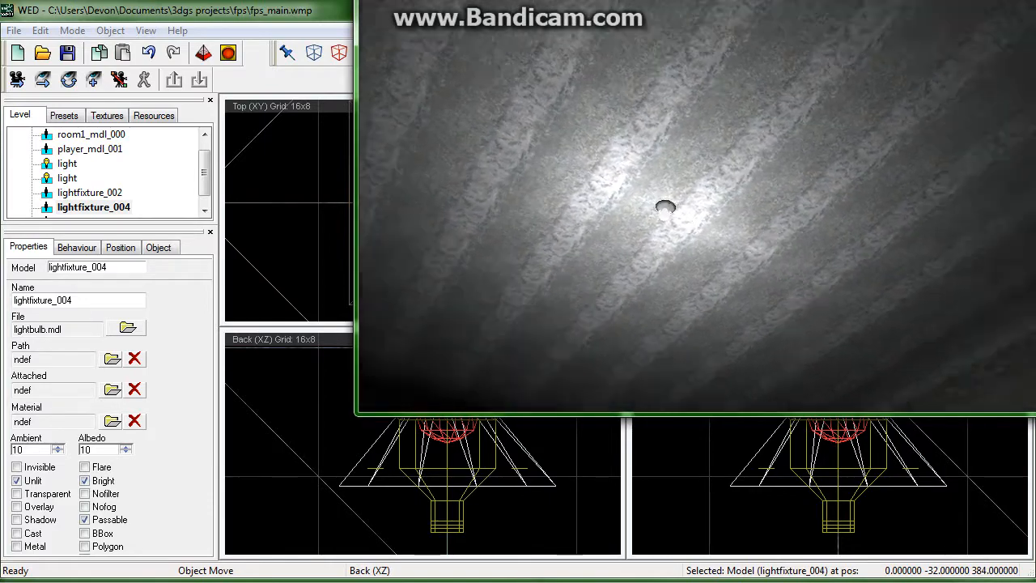
left_click_drag(377, 0, 133, 79)
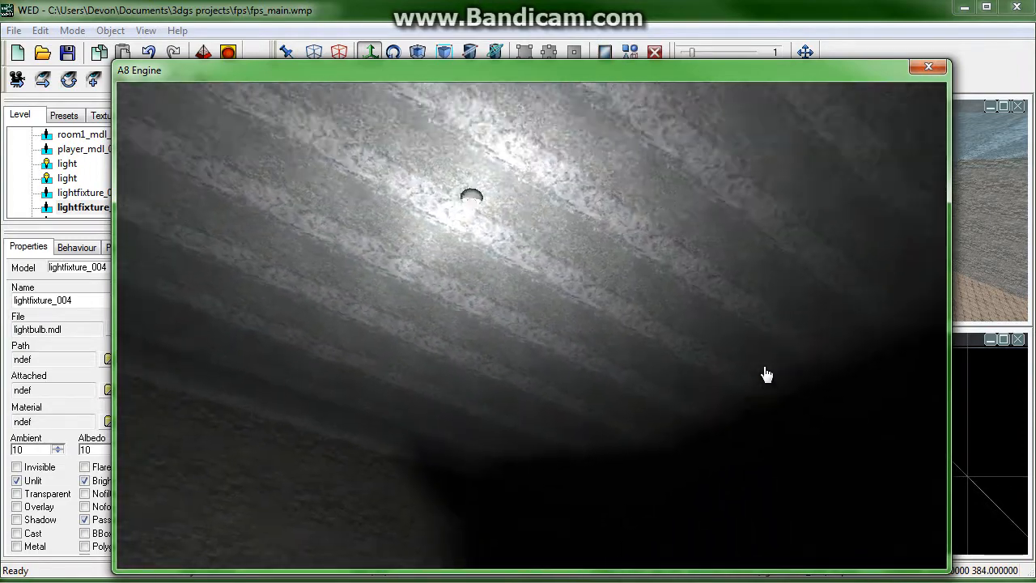
key("s")
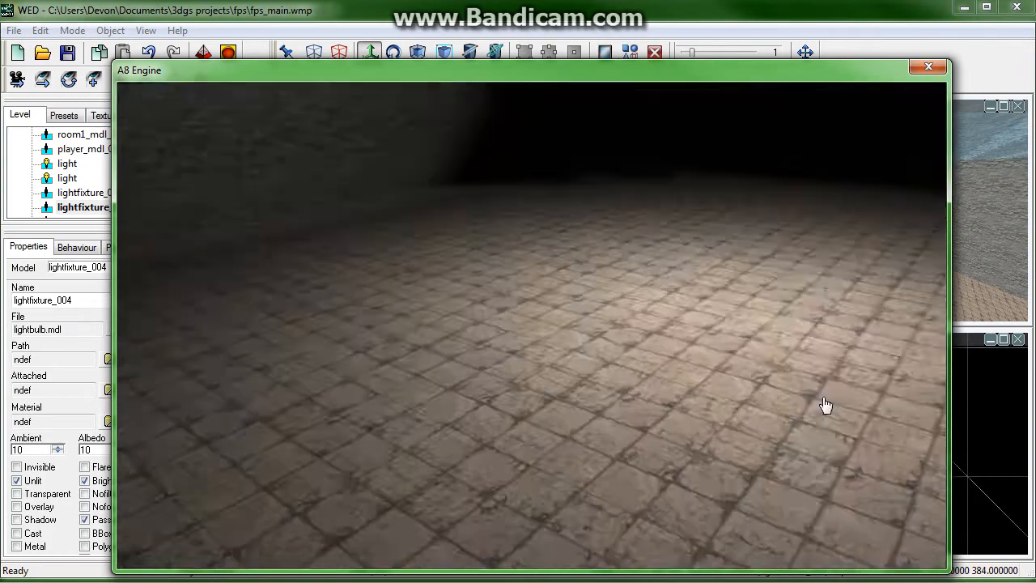
key("Escape")
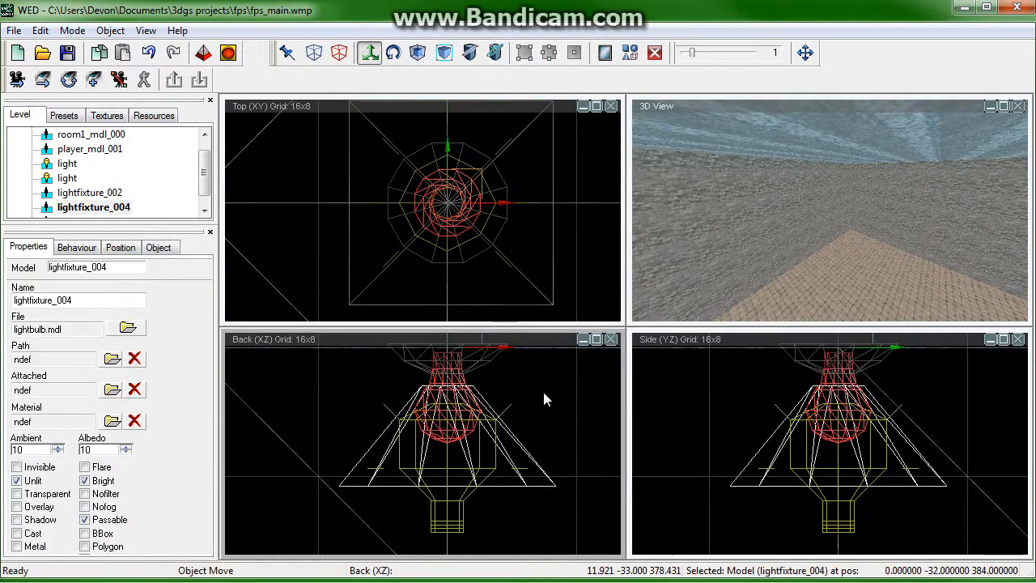
Step: Deselect the light bulb model and show the whole room in the wireframe views
scroll(542, 396, "down", 10)
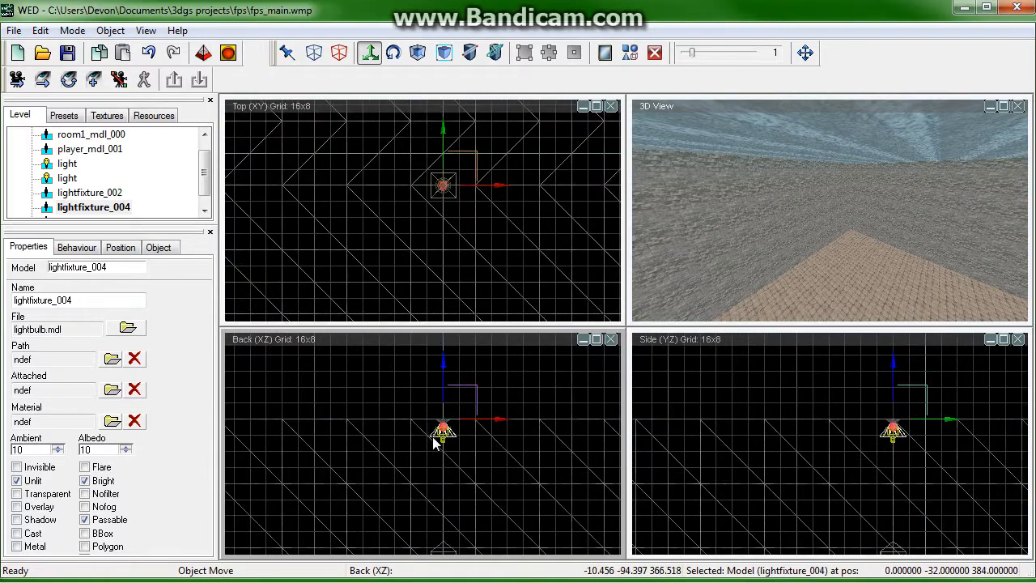
scroll(435, 441, "down", 8)
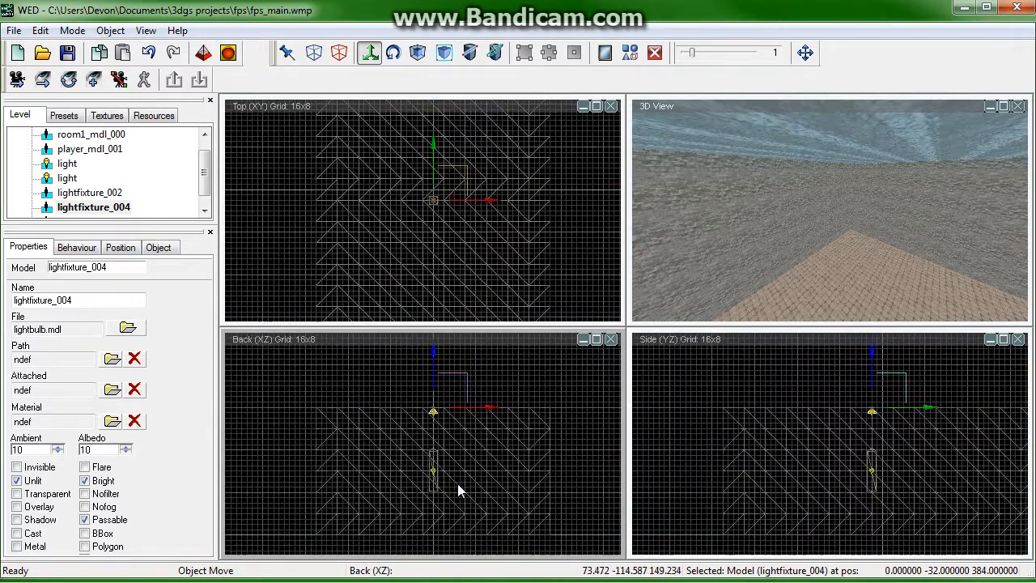
scroll(457, 483, "up", 4)
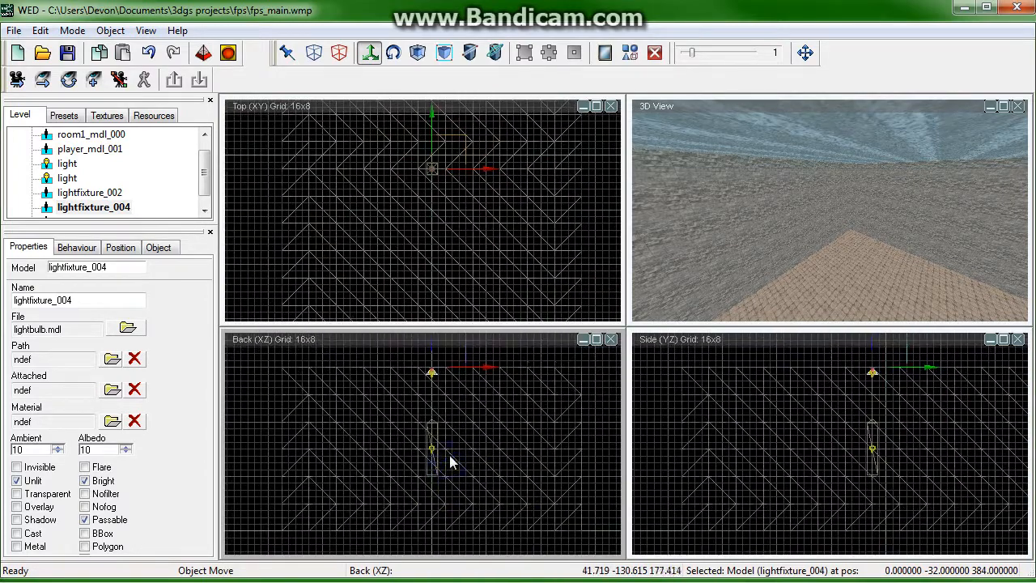
scroll(390, 162, "down", 1)
left_click(230, 208)
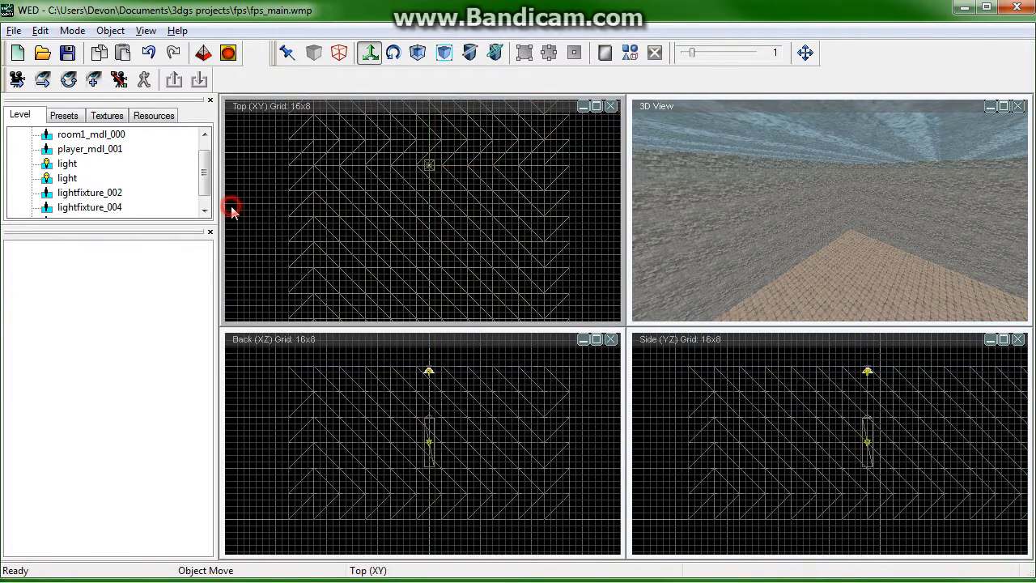
scroll(289, 238, "down", 2)
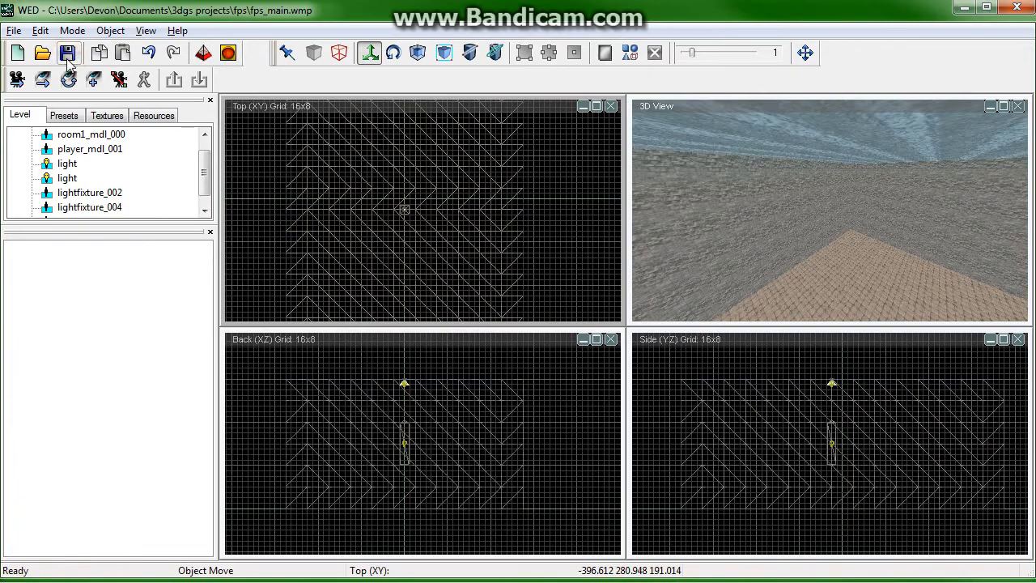
Step: Move the player model 129 units along Y in the top view, away from the lamp
right_click_drag(437, 242, 433, 221)
scroll(435, 230, "up", 2)
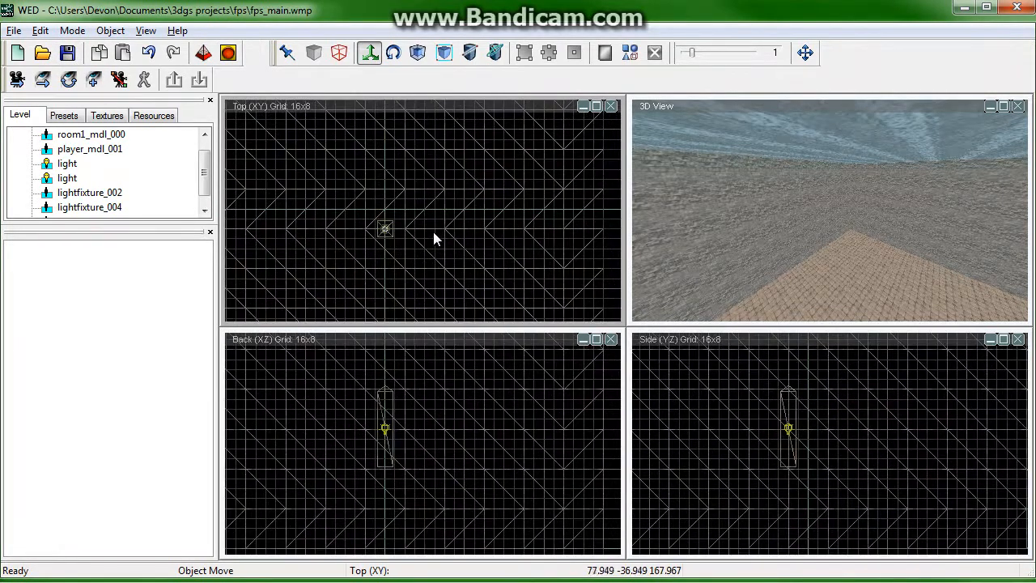
left_click(338, 53)
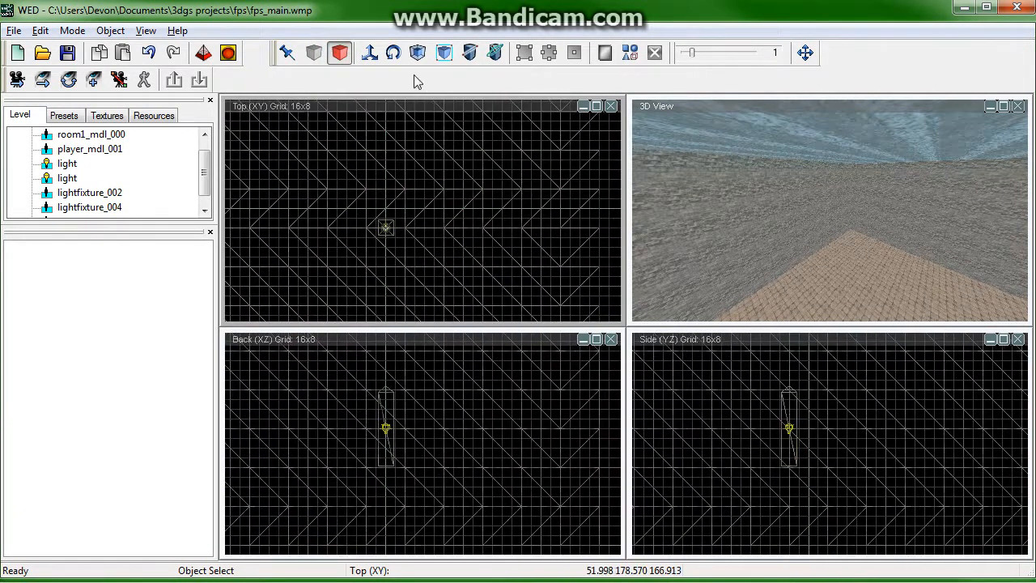
left_click(370, 52)
left_click(385, 229)
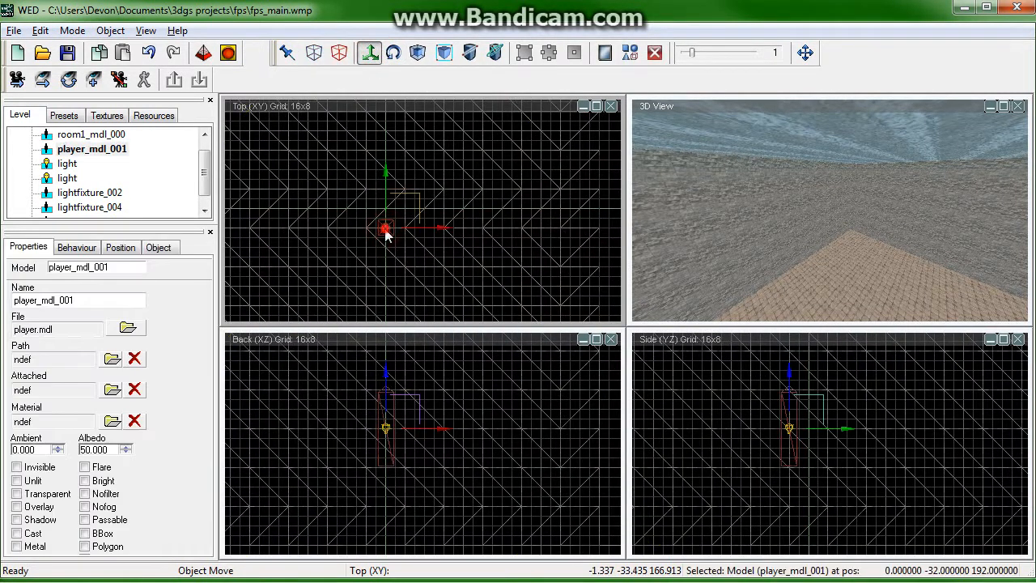
left_click_drag(385, 230, 385, 149)
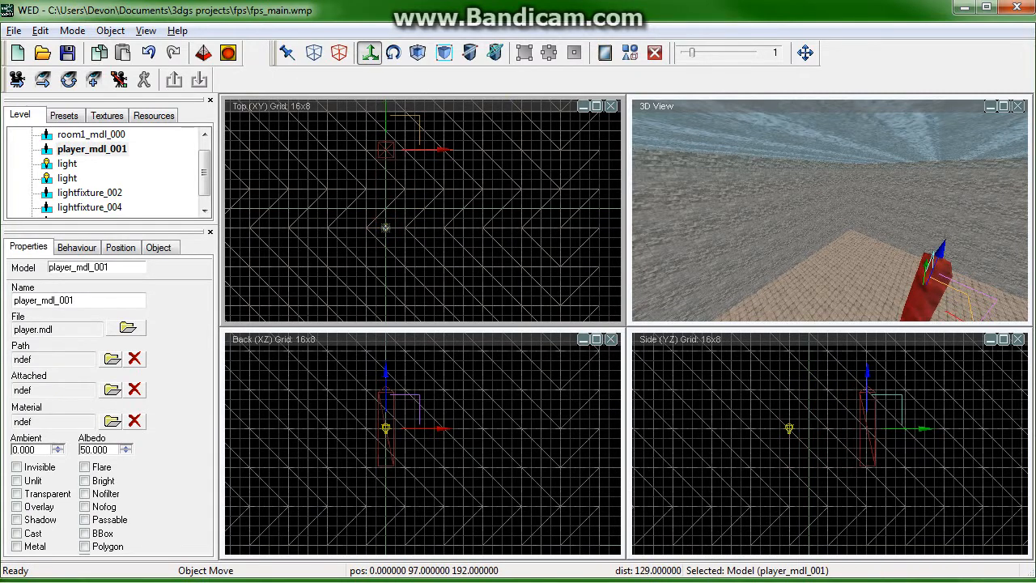
Step: Select both lights and the three light fixture models together and move them in the top view to about Y -287
left_click(340, 52)
left_click(597, 106)
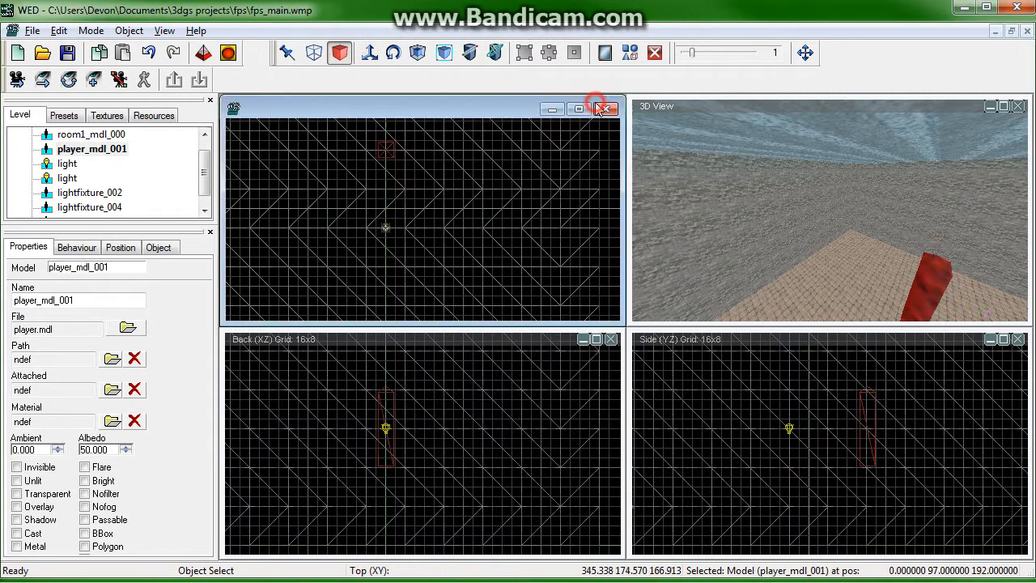
left_click_drag(639, 421, 644, 430)
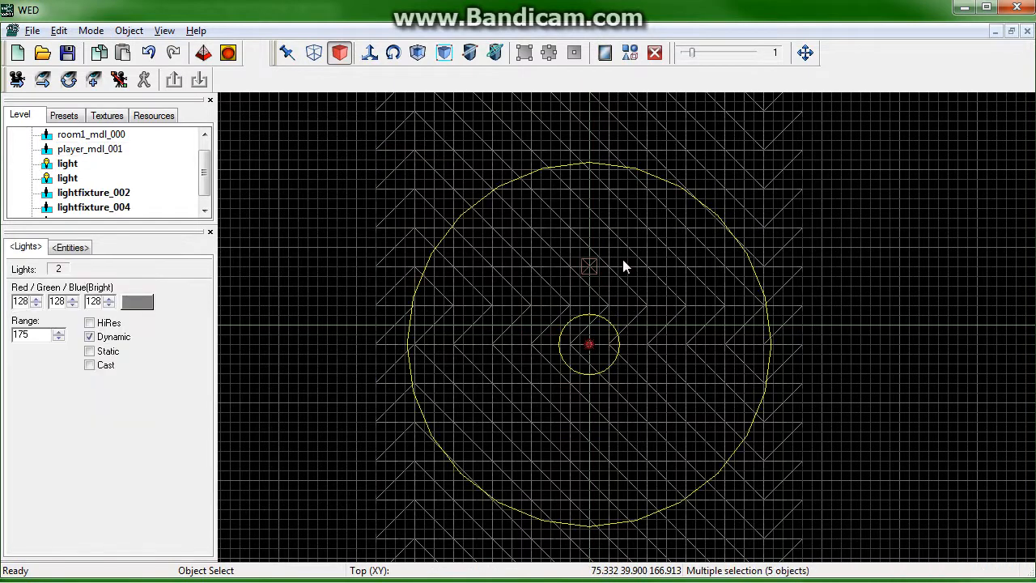
left_click(369, 52)
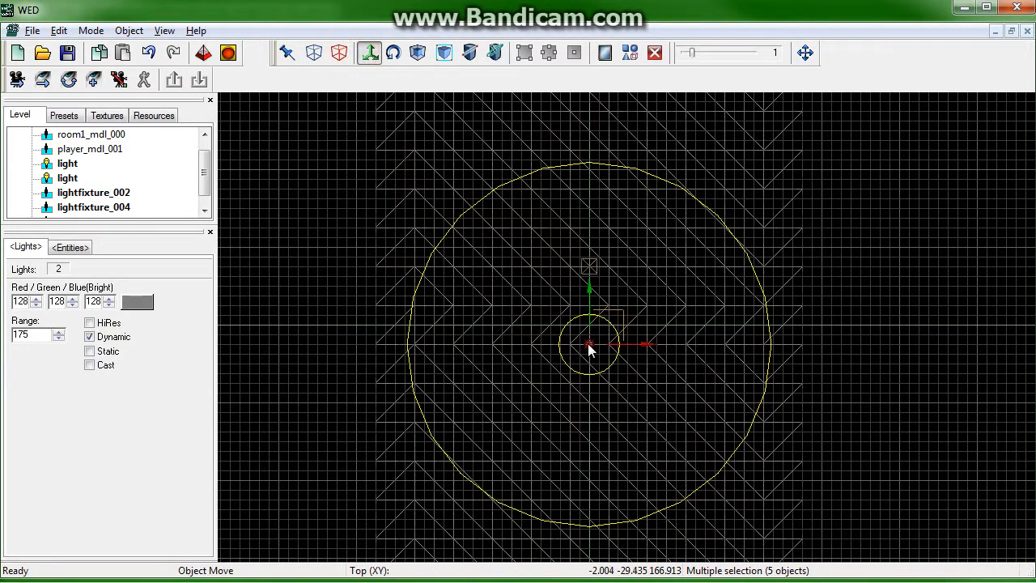
left_click_drag(588, 343, 588, 407)
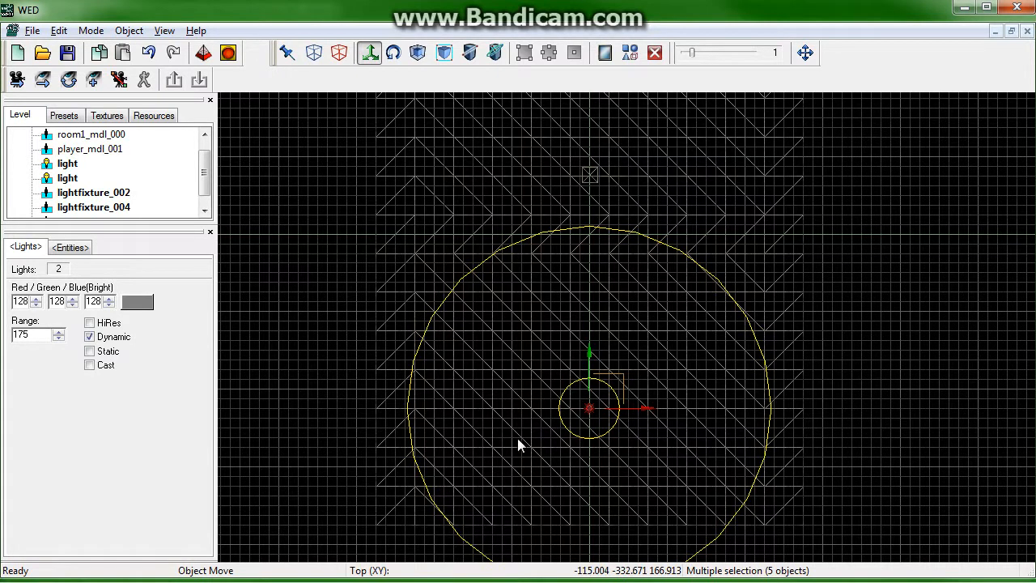
Step: Group the selected lamp parts and place a copy of the group at the opposite end of the room, at about Y 287
key("ctrl+g")
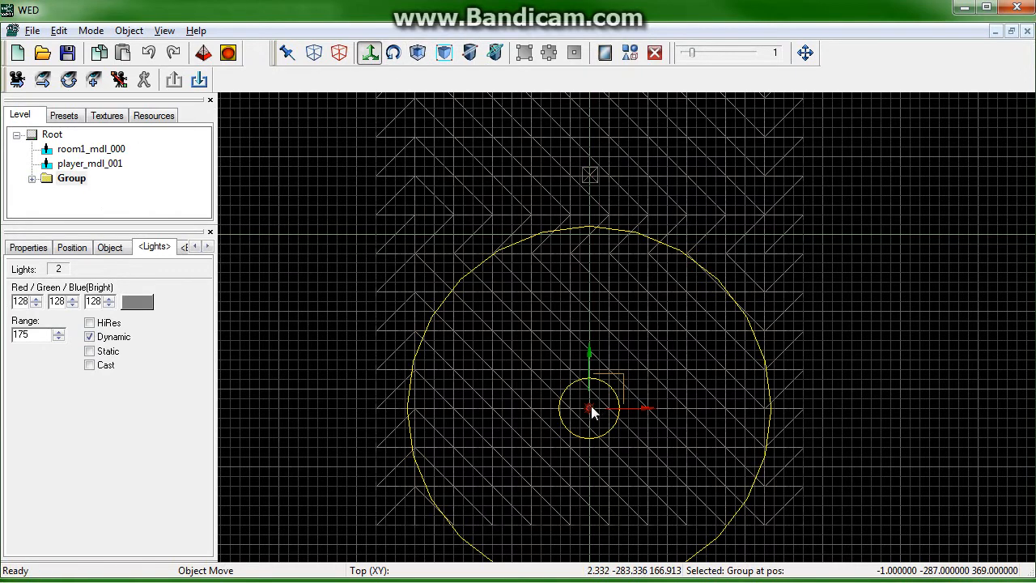
key("ctrl+v")
left_click_drag(591, 406, 591, 301)
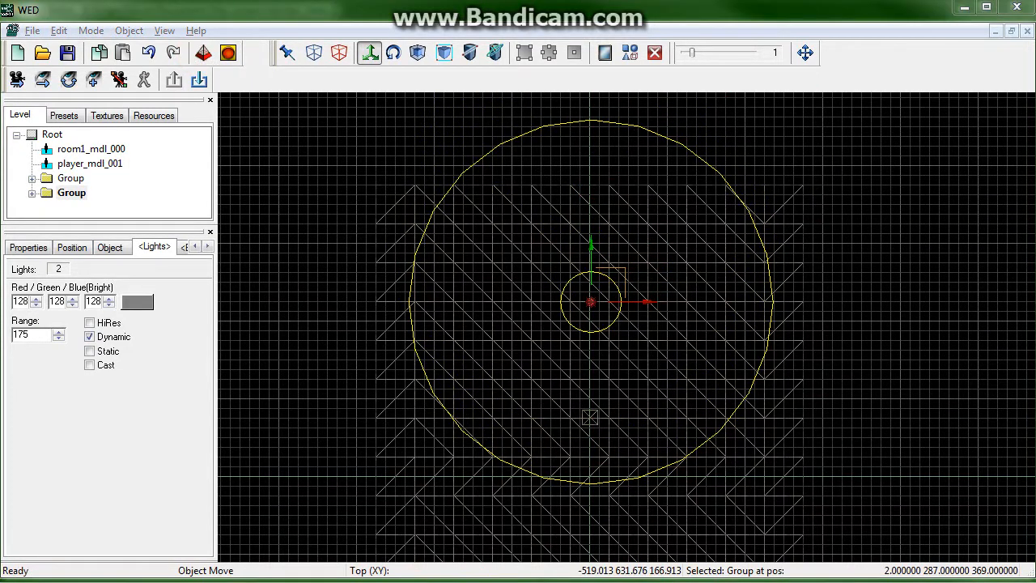
Step: Run the level and check how the two lamps light the walls, ceiling and floor
left_click(227, 52)
key("Return")
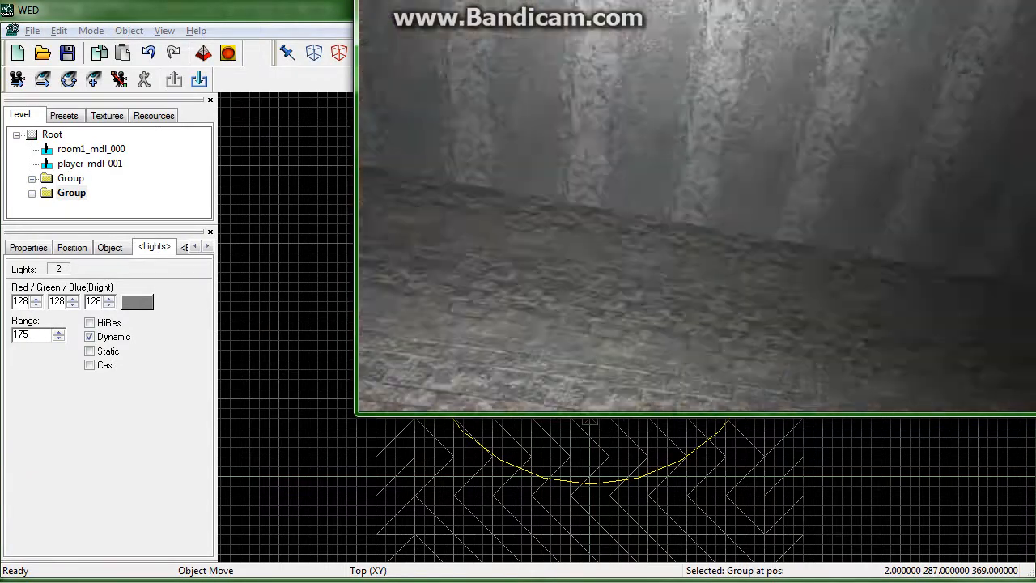
left_click_drag(648, 1, 391, 37)
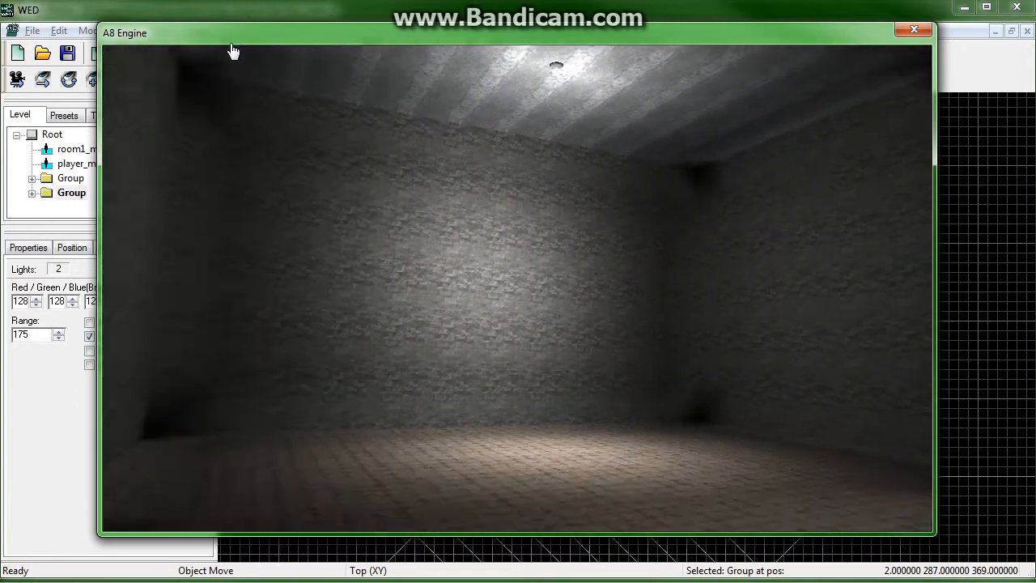
key("Escape")
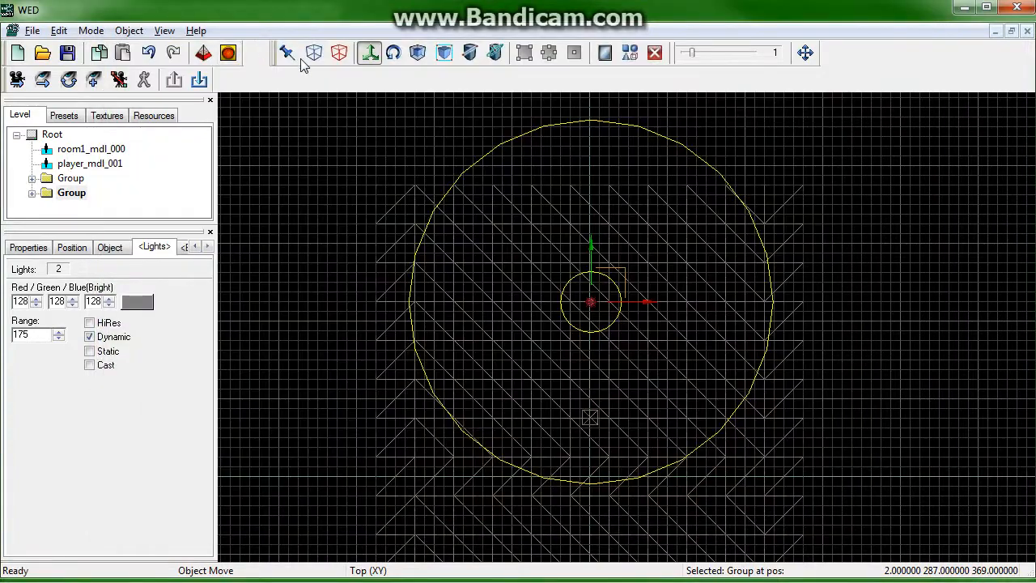
Step: Scope into the copied lamp group at Y 287 and set its lower light's range to 350
left_click(339, 53)
left_click(1012, 30)
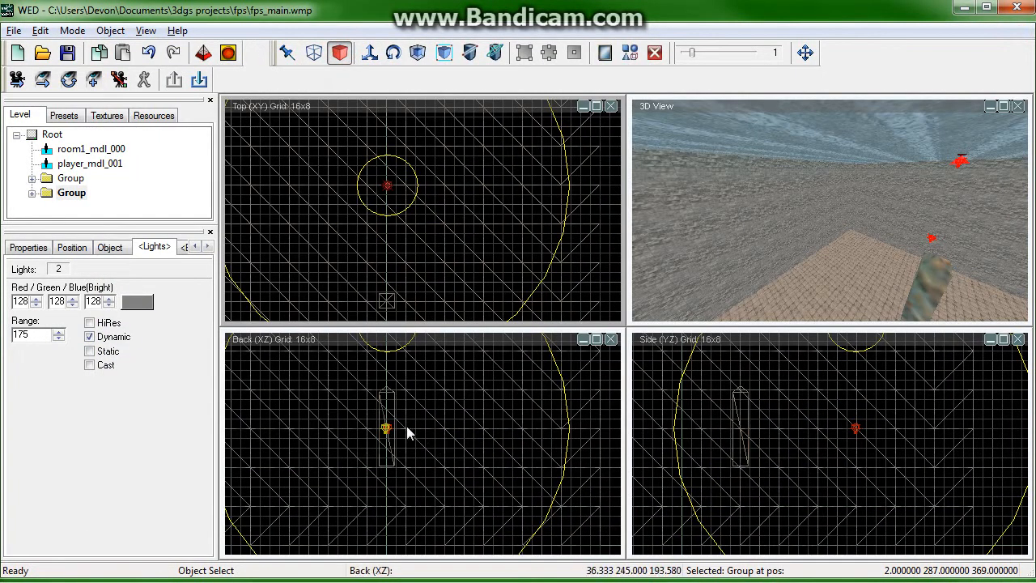
left_click_drag(410, 416, 343, 450)
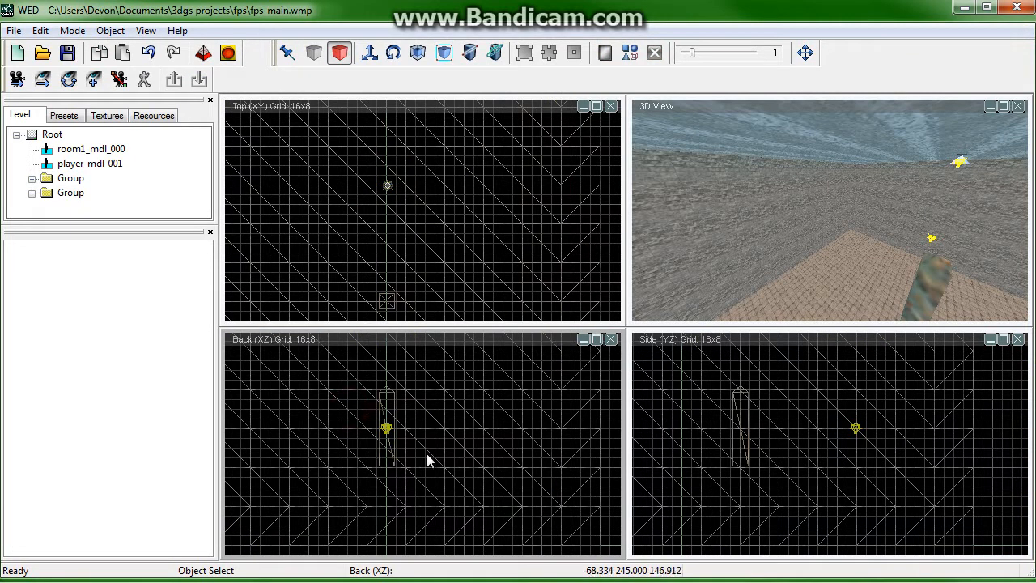
left_click_drag(456, 489, 306, 409)
left_click(385, 432)
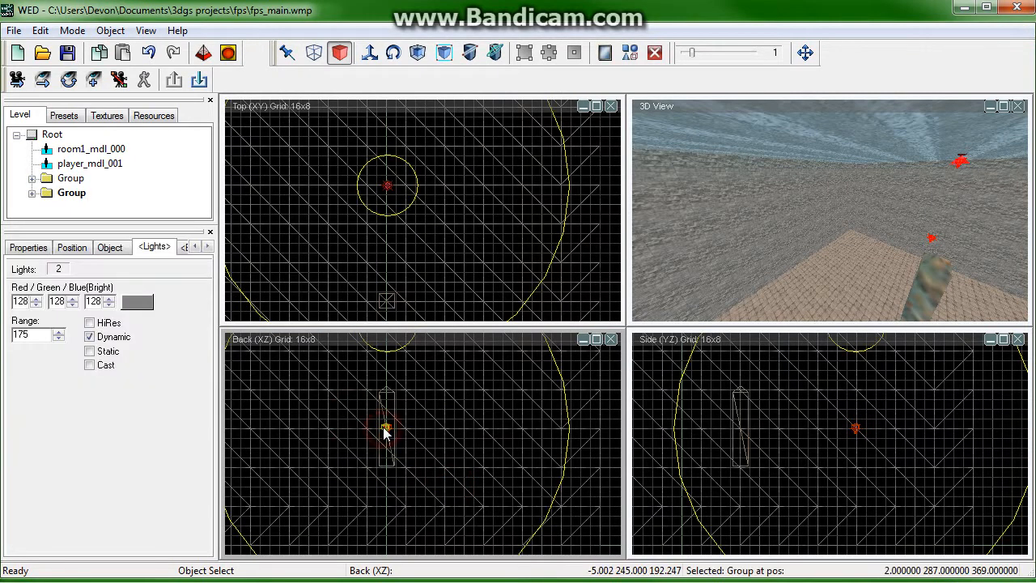
right_click(75, 202)
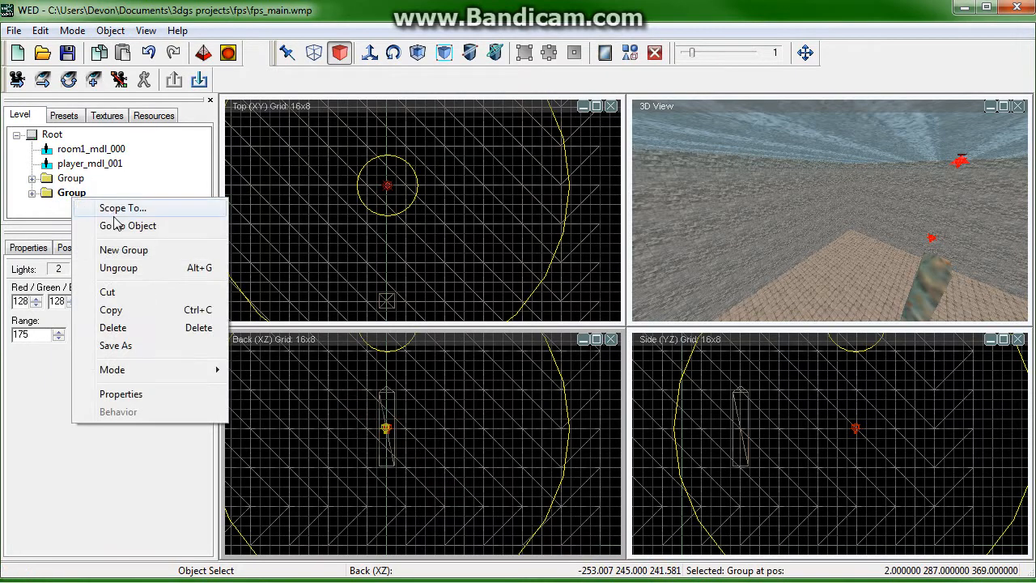
left_click(204, 78)
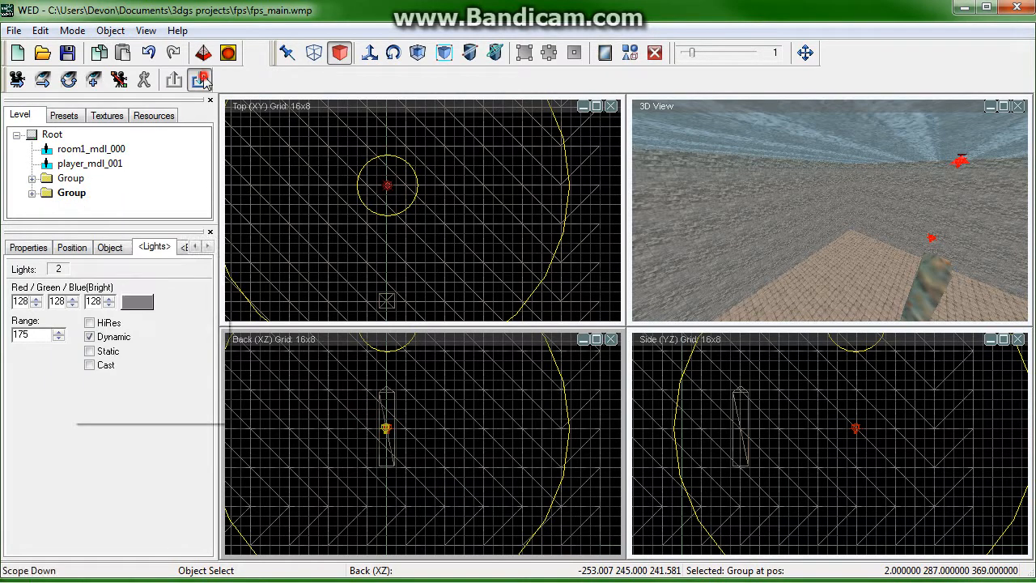
left_click(385, 430)
double_click(43, 340)
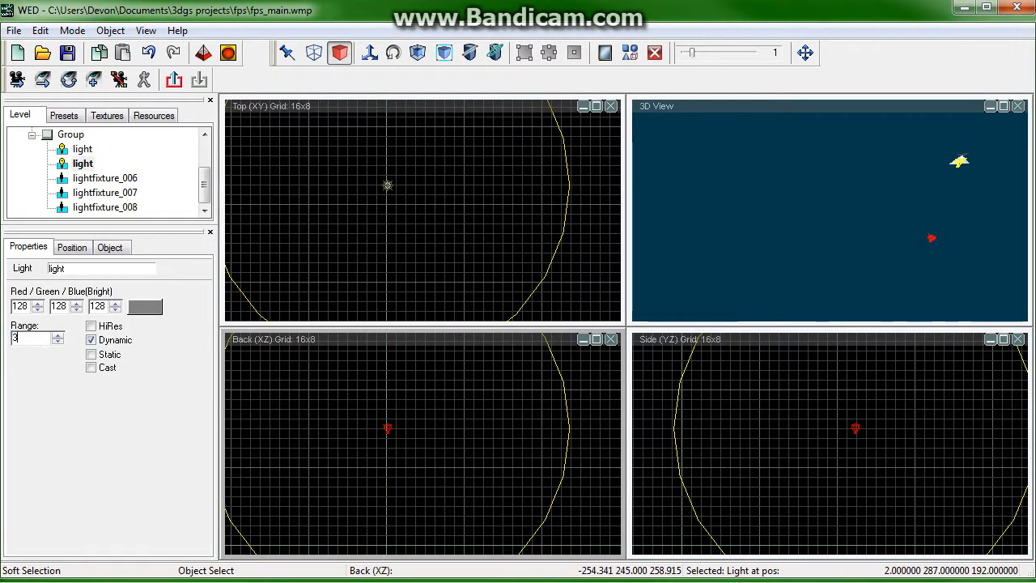
double_click(20, 306)
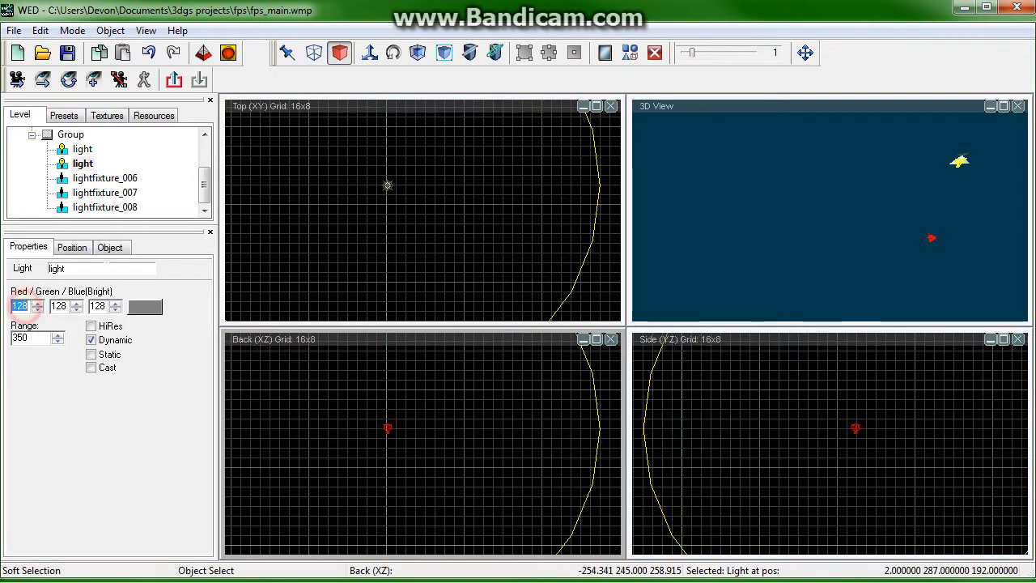
left_click(174, 80)
Step: Scope into the original lamp group at Y -287, set its lower light's range to 350 and scope back up
right_click_drag(348, 253, 345, 316)
right_click_drag(377, 223, 366, 301)
right_click_drag(380, 232, 380, 284)
right_click_drag(391, 160, 376, 317)
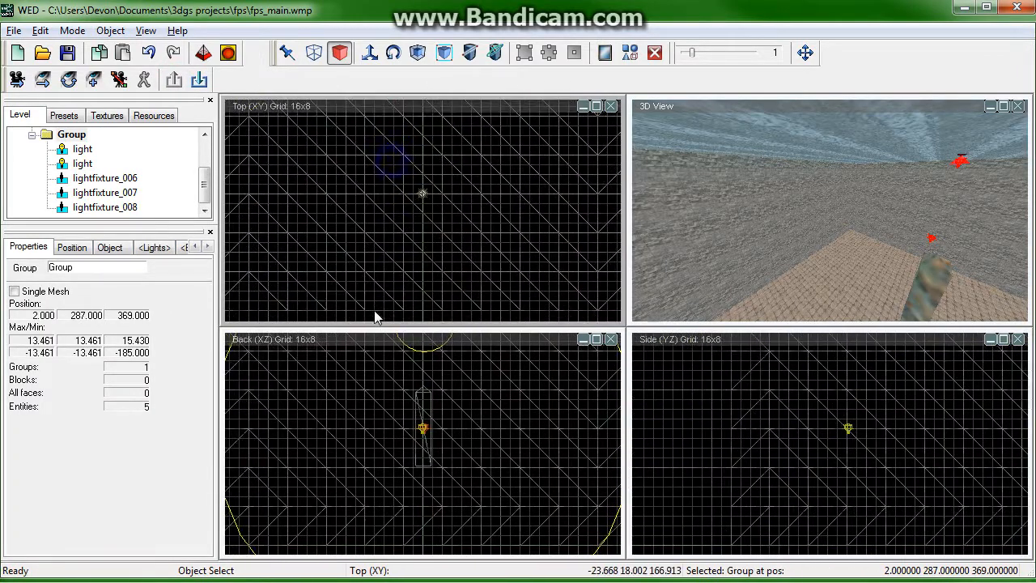
left_click(422, 192)
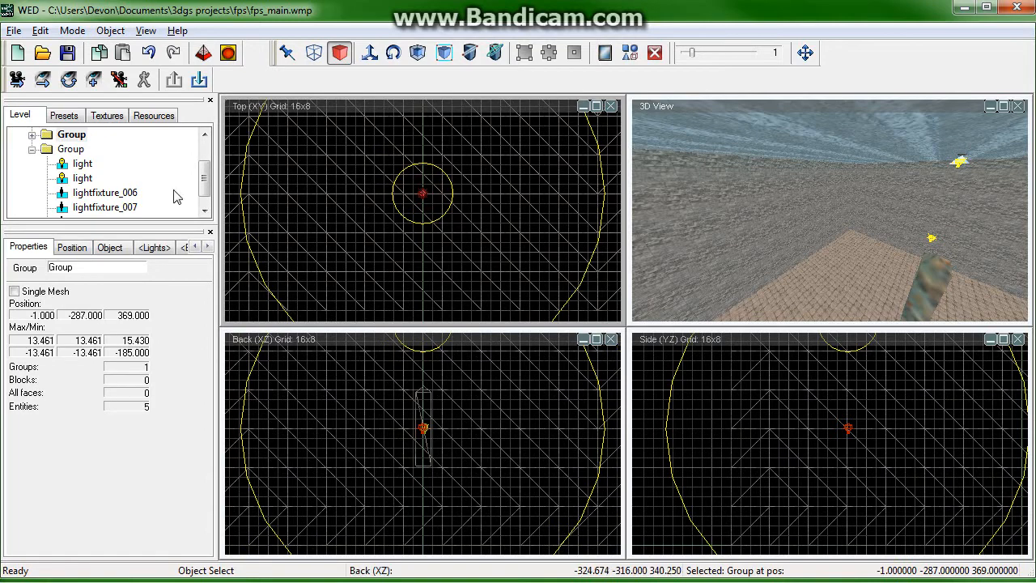
left_click(198, 79)
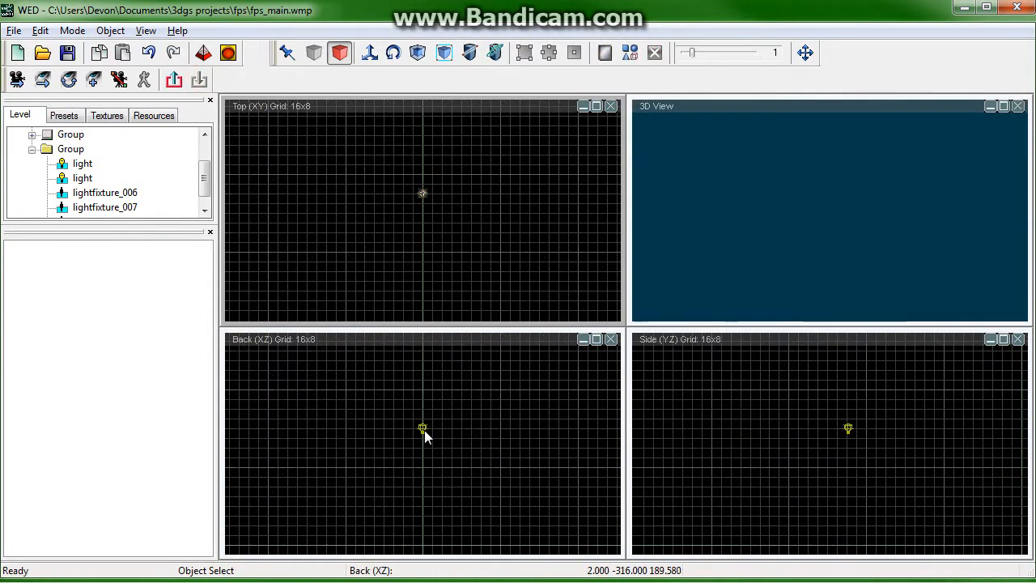
left_click(422, 429)
type("350")
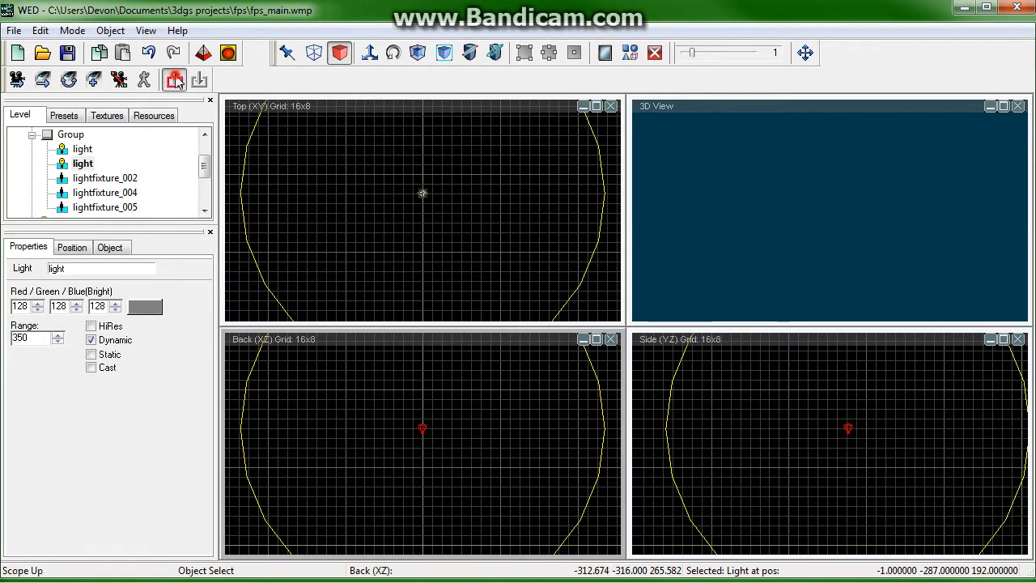
left_click(176, 79)
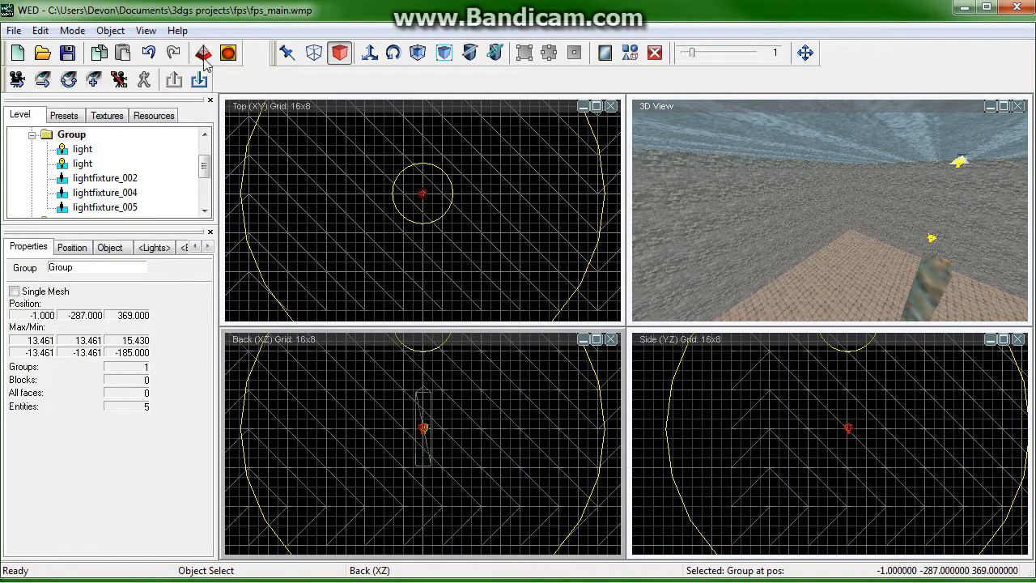
Step: Run the level again and check the room's lighting with the wider light ranges
left_click(228, 53)
key("Return")
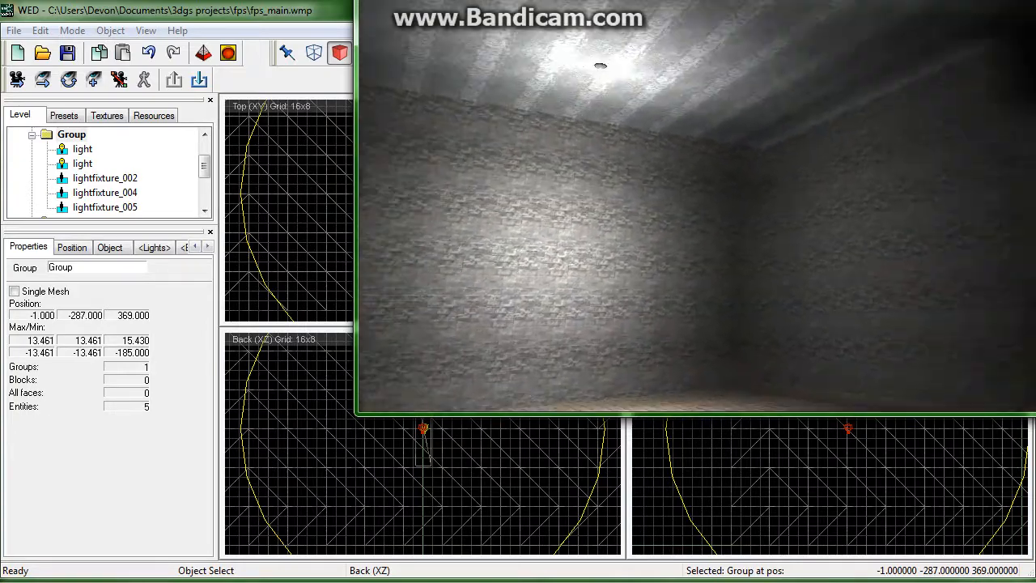
left_click_drag(426, 0, 158, 32)
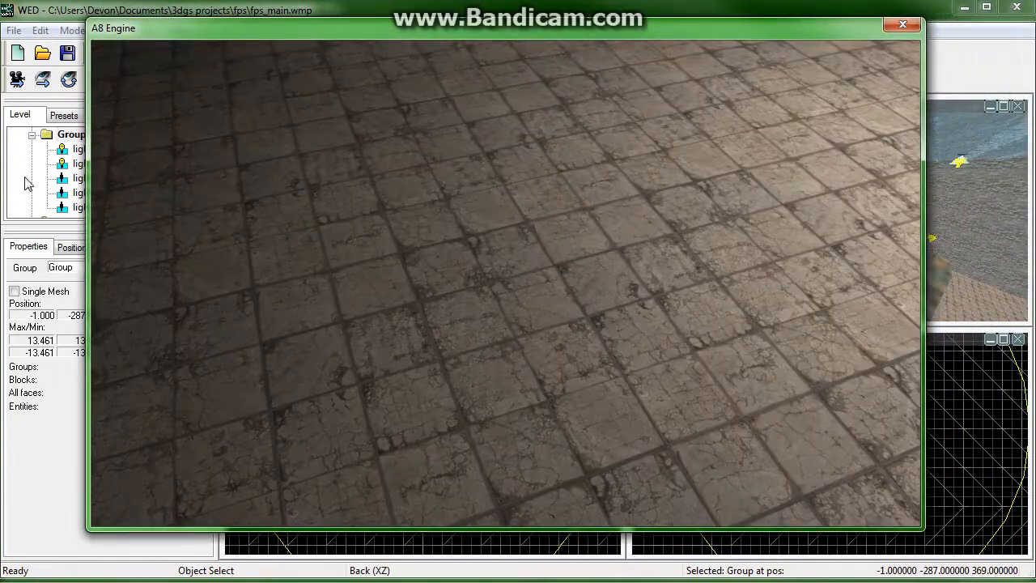